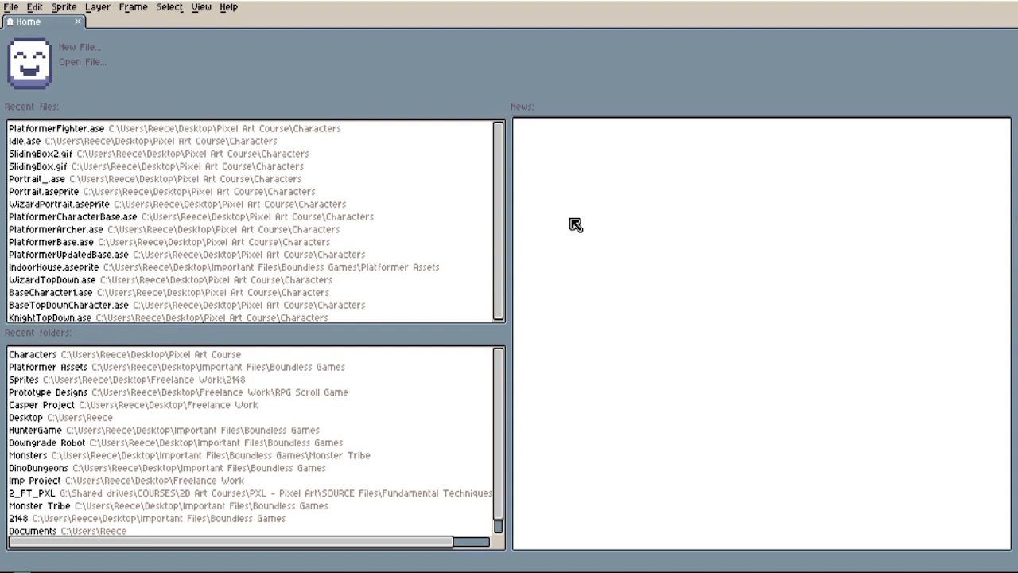
- Open the recent sprite file PlatformerFighter.ase
left_click(127, 130)
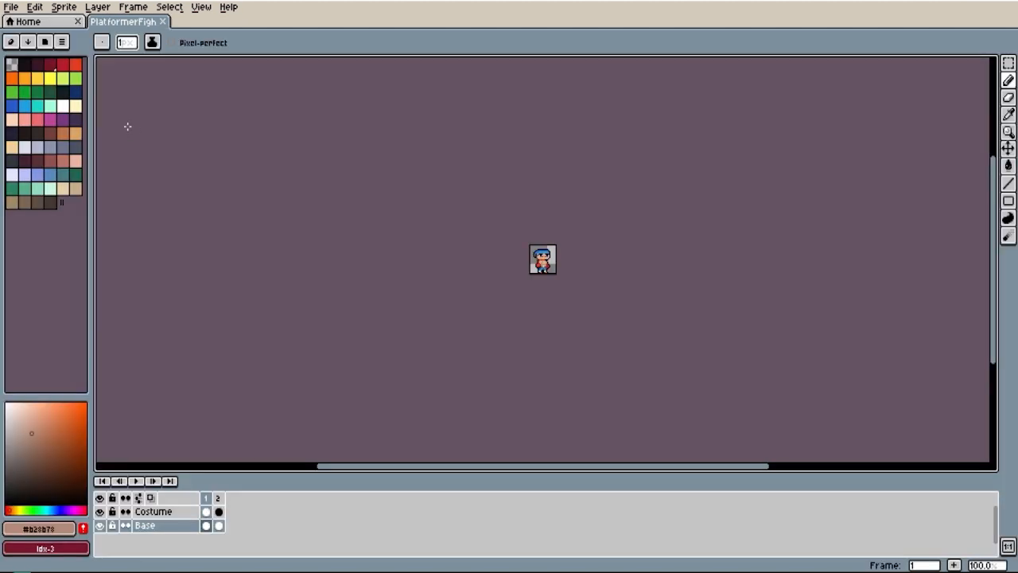
scroll(623, 230, "up", 5)
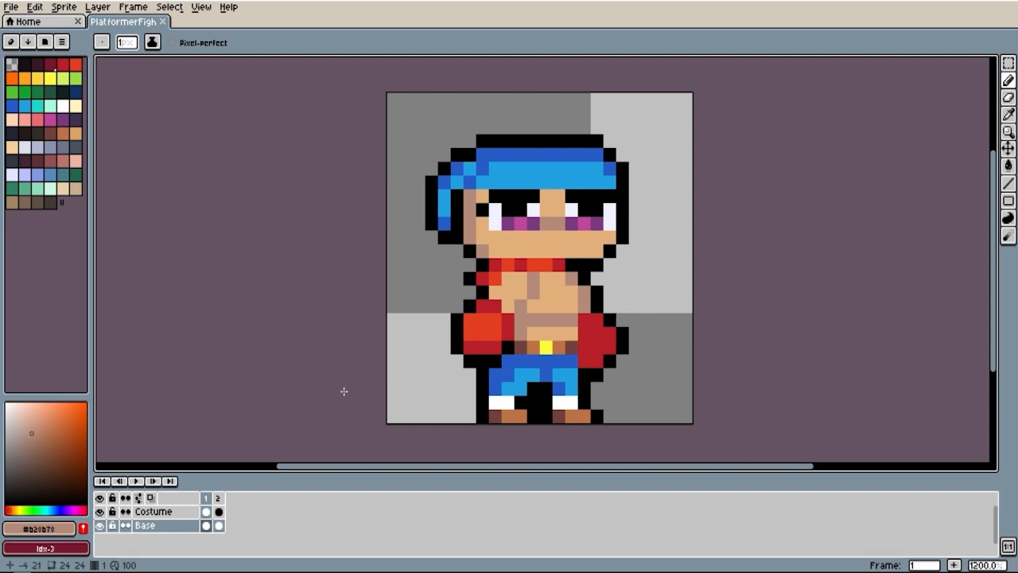
- Delete the sprite's second frame and merge the Costume layer down into the Base layer
left_click(220, 511)
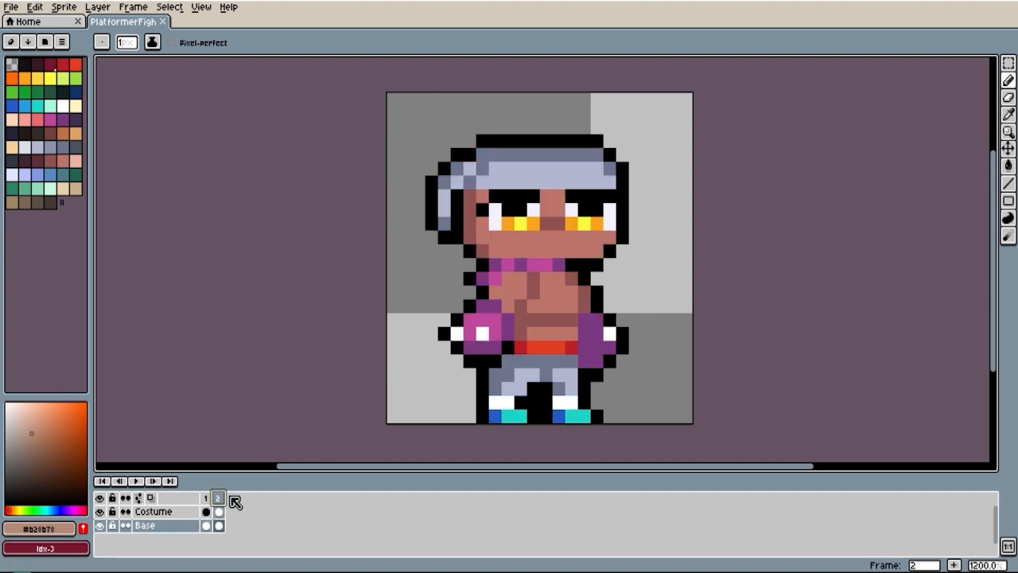
key("alt+c")
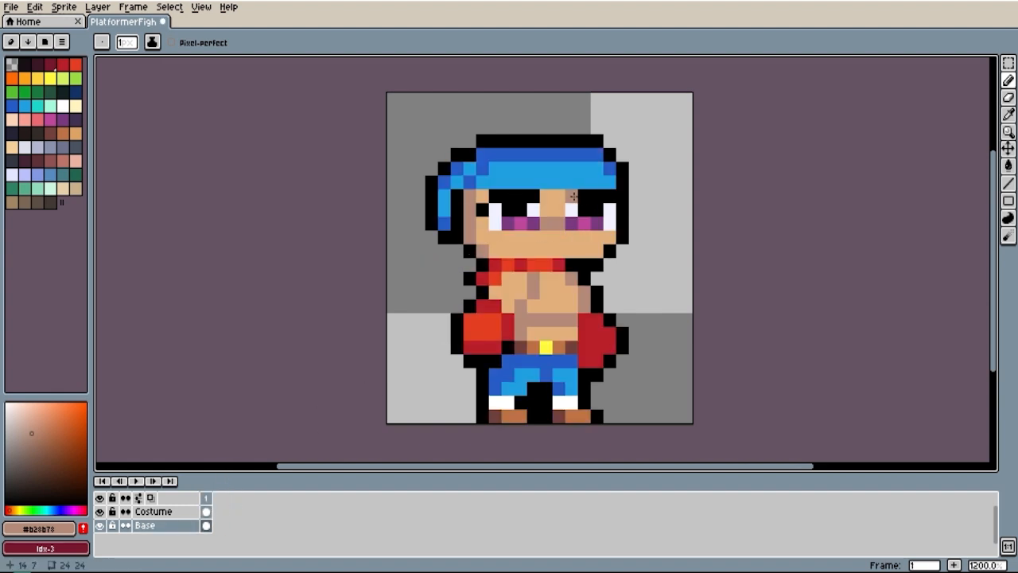
right_click(174, 519)
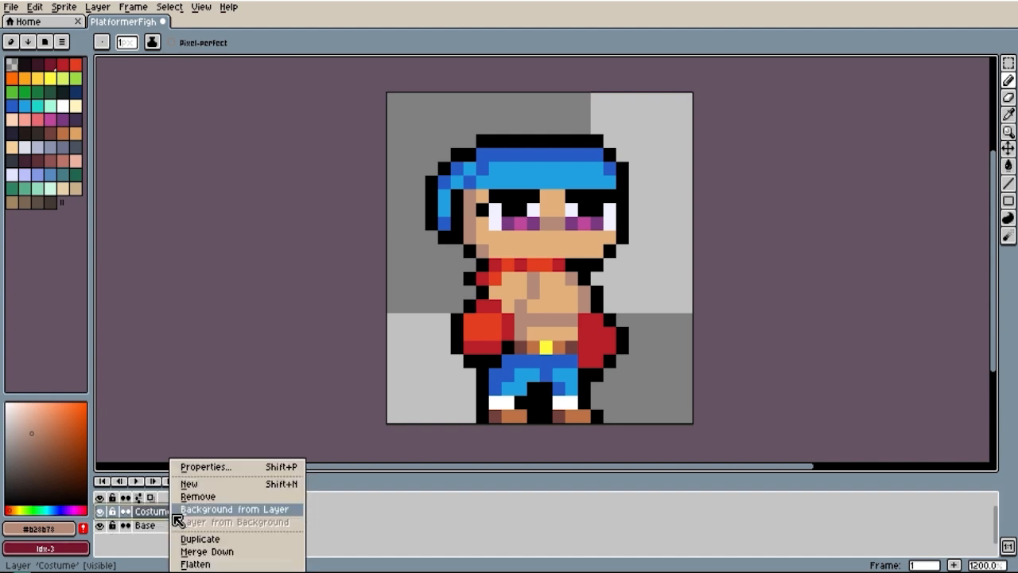
left_click(212, 552)
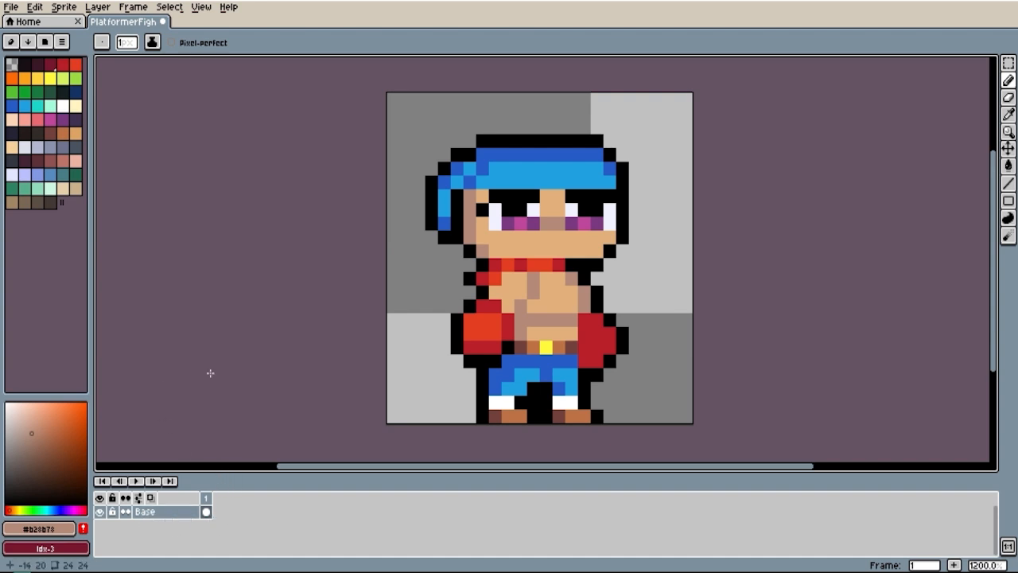
key("m")
left_click_drag(398, 104, 693, 425)
mouse_move(610, 385)
left_mouse_down()
mouse_move(587, 390)
mouse_move(584, 358)
mouse_move(602, 371)
mouse_move(591, 385)
left_mouse_up()
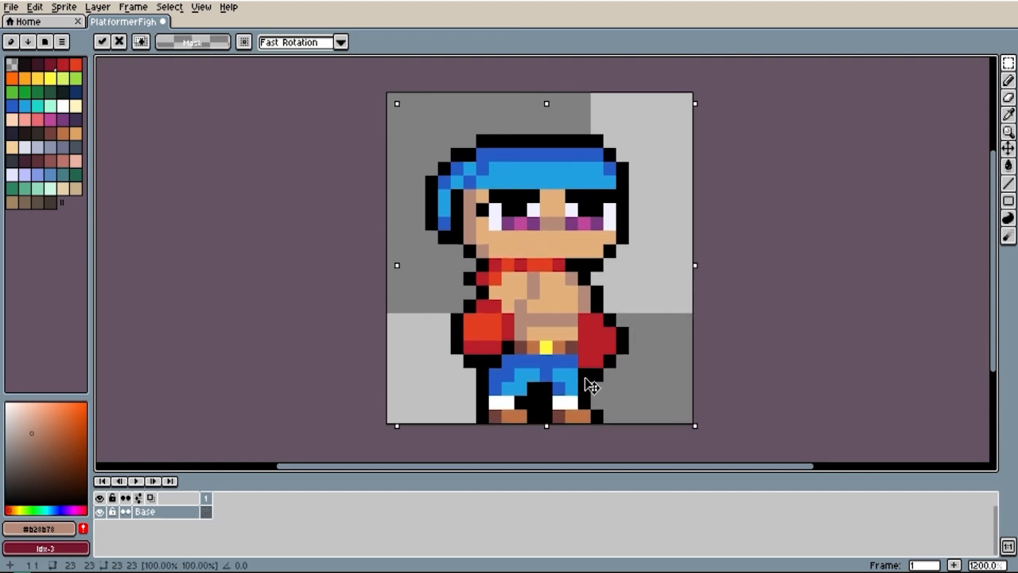
left_click(733, 340)
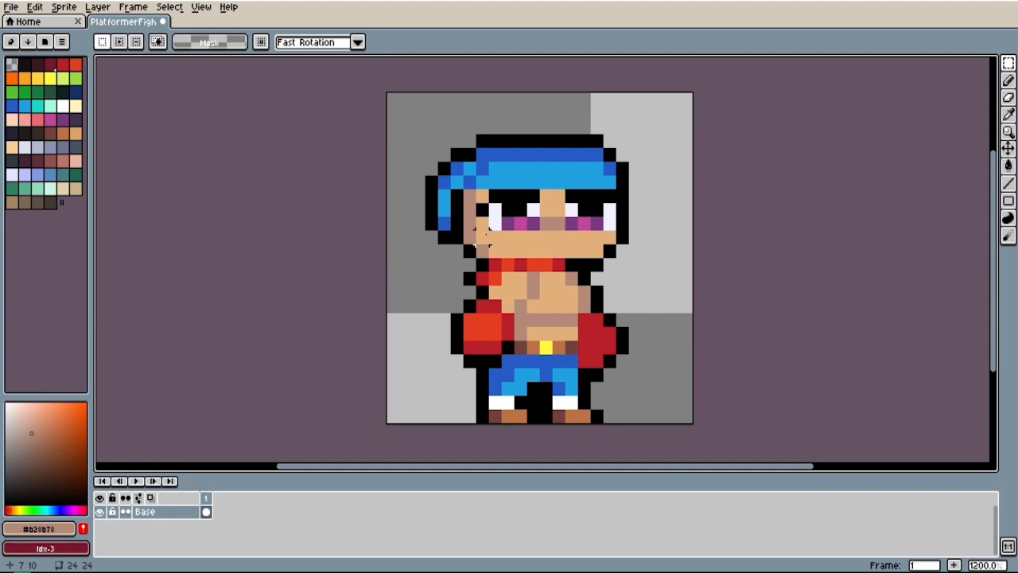
- Save the sprite as a new file named CharacterIdle.ase in the Characters folder
left_click(13, 7)
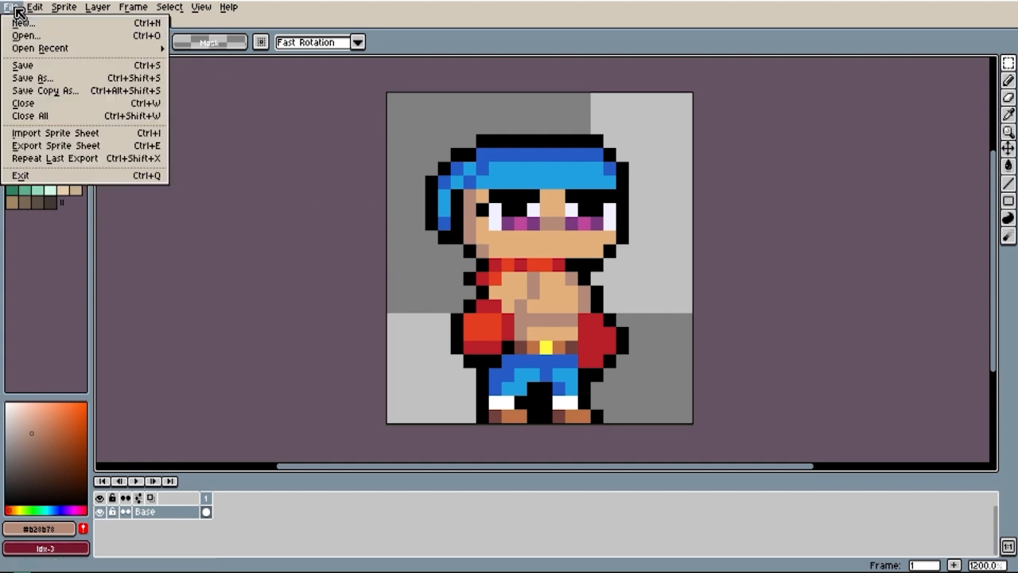
left_click(65, 79)
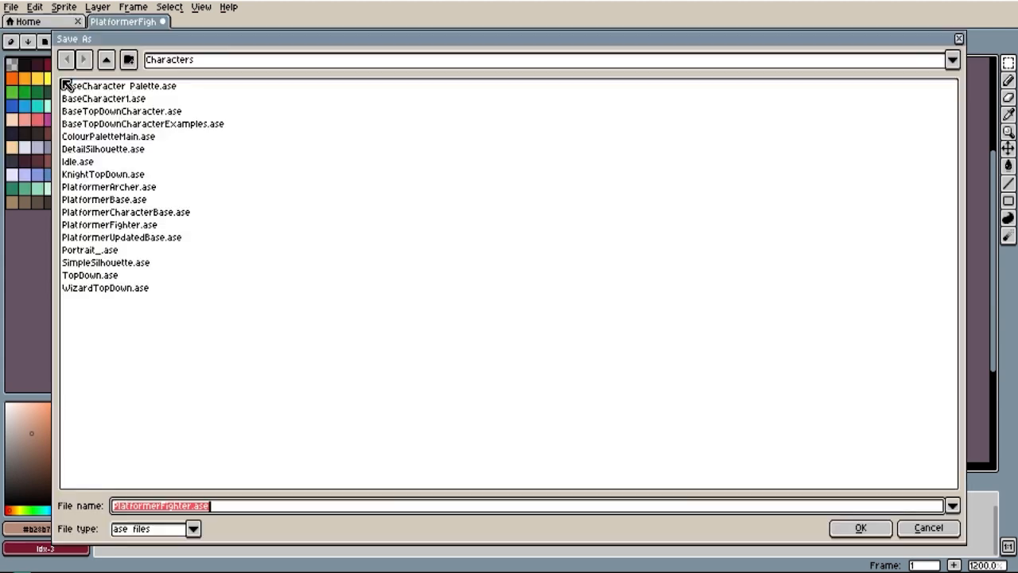
left_click(194, 509)
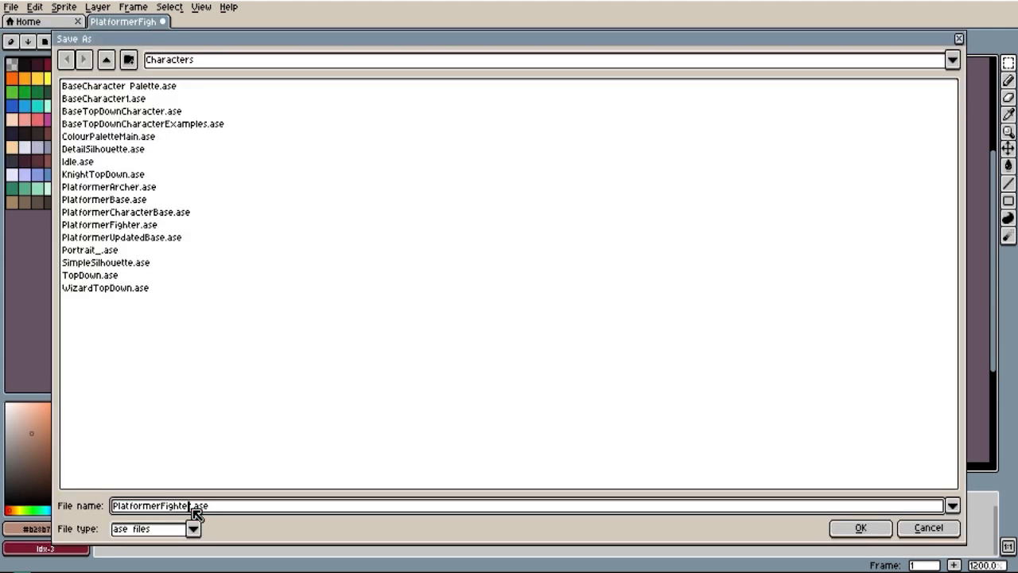
left_click_drag(193, 507, 113, 506)
type("Character")
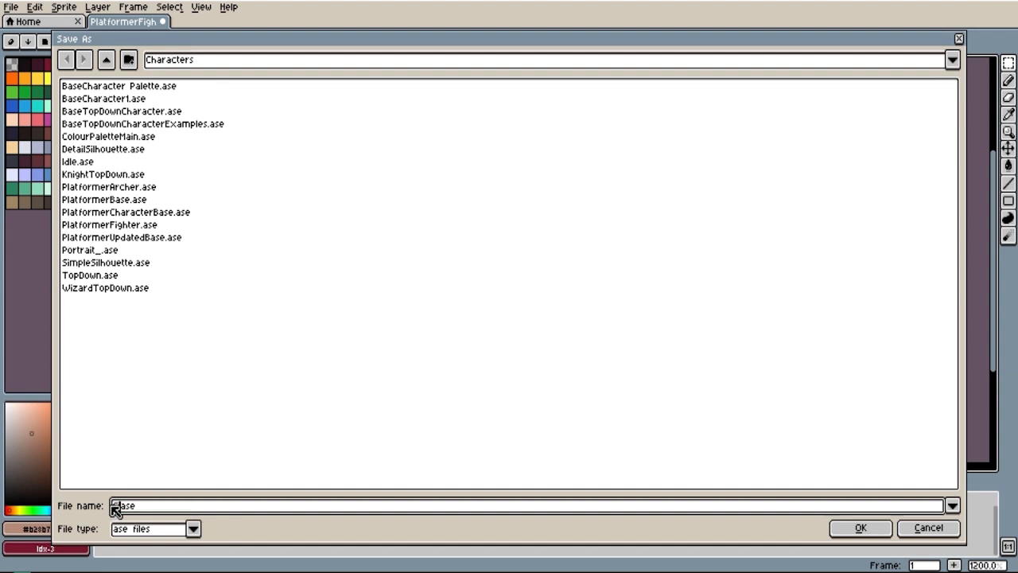
type("Idle")
left_click(865, 529)
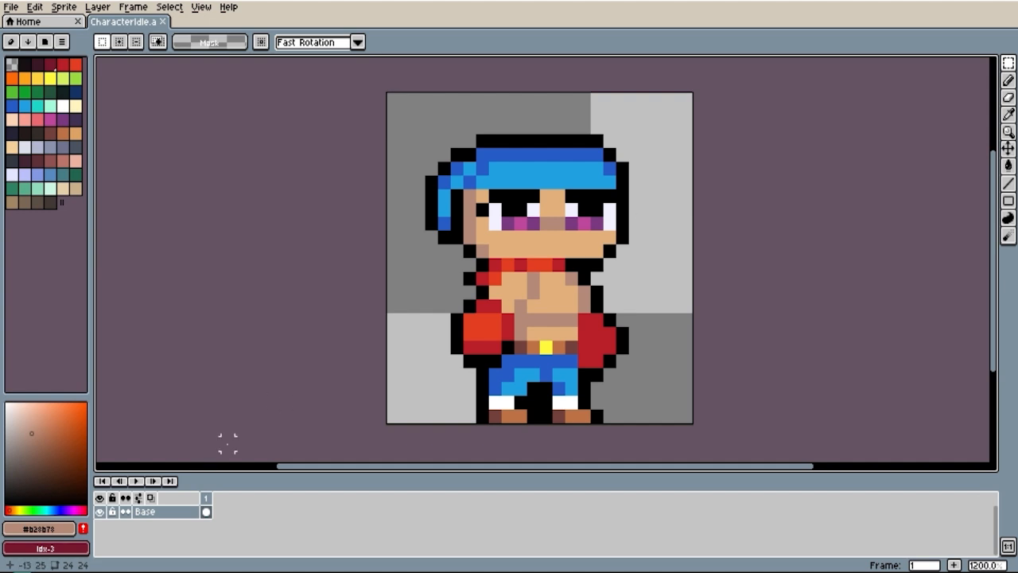
- Add three copies of the first frame so the animation has four frames
left_click(208, 503)
key("i")
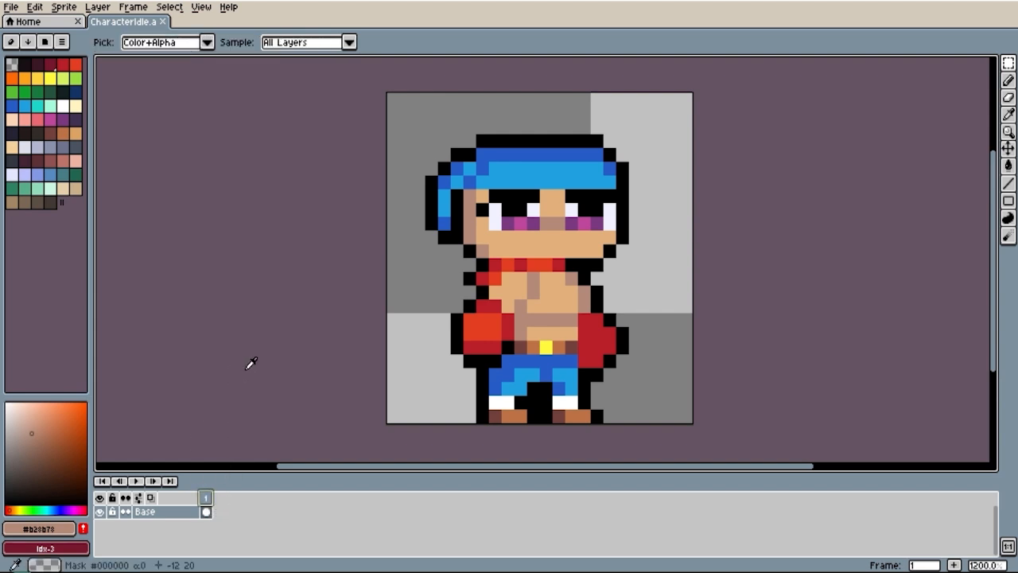
key("alt+n")
key("alt+n")
key("alt+n")
key("m")
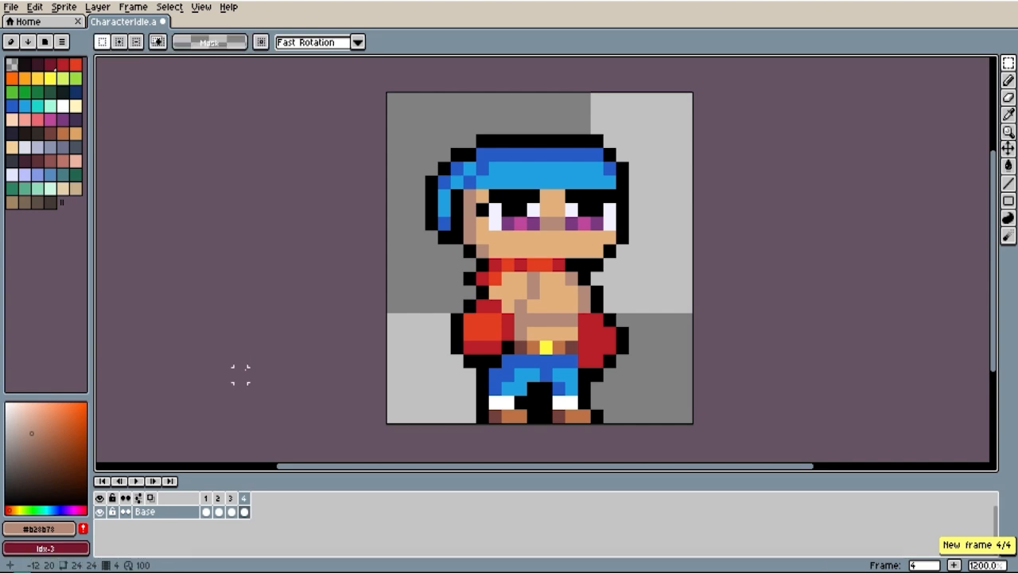
- On frame 2, select the head, scarf and both gloves together and shift them up one pixel
left_click(219, 507)
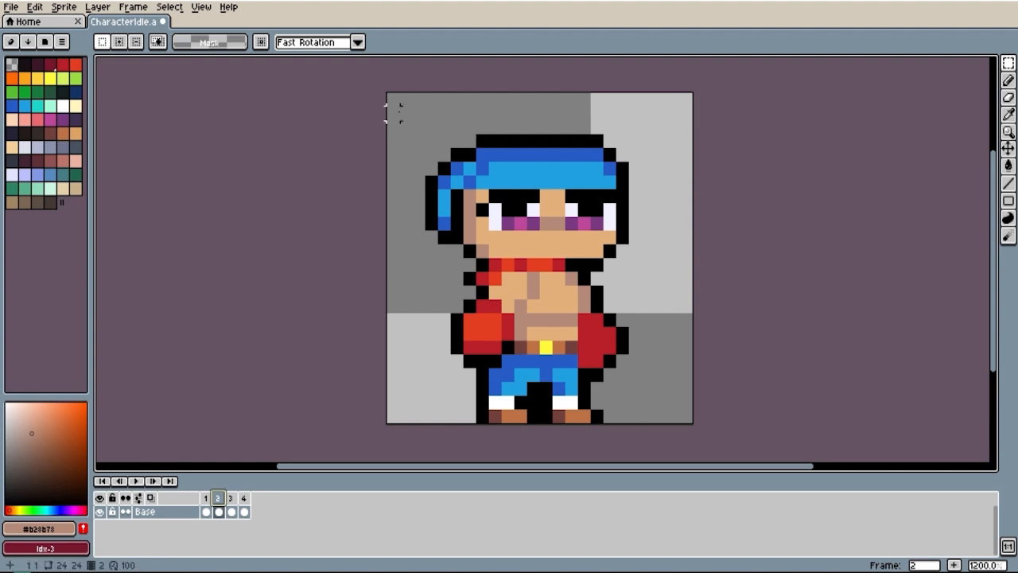
mouse_move(406, 111)
left_mouse_down()
mouse_move(558, 212)
mouse_move(612, 223)
mouse_move(660, 264)
left_mouse_up()
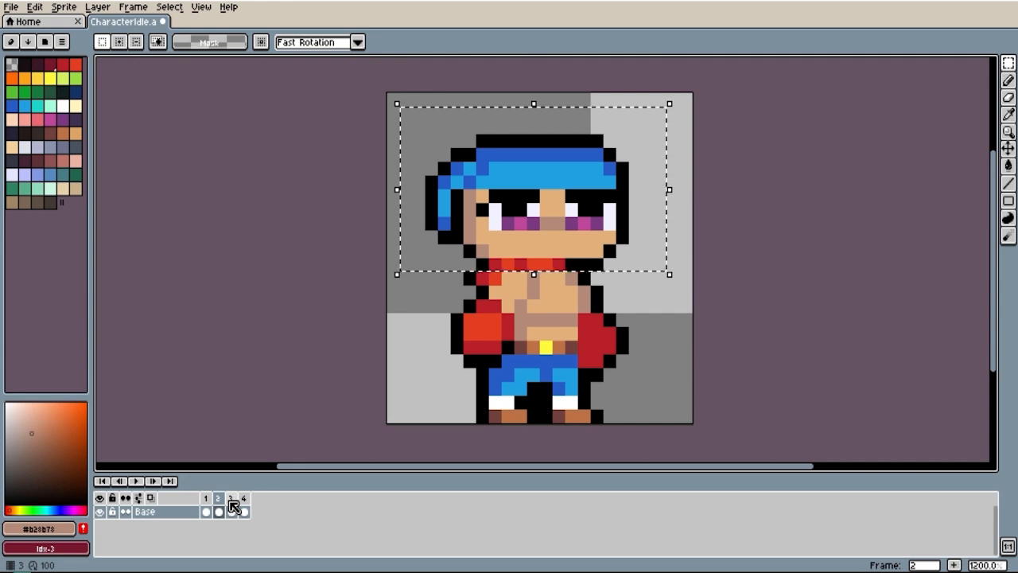
left_click(546, 252)
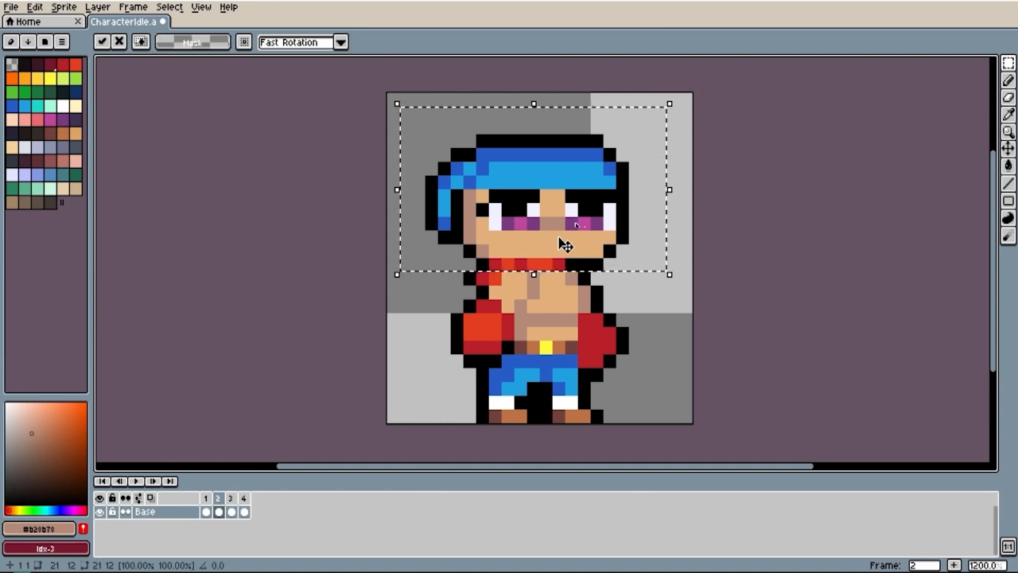
scroll(520, 245, "up", 1)
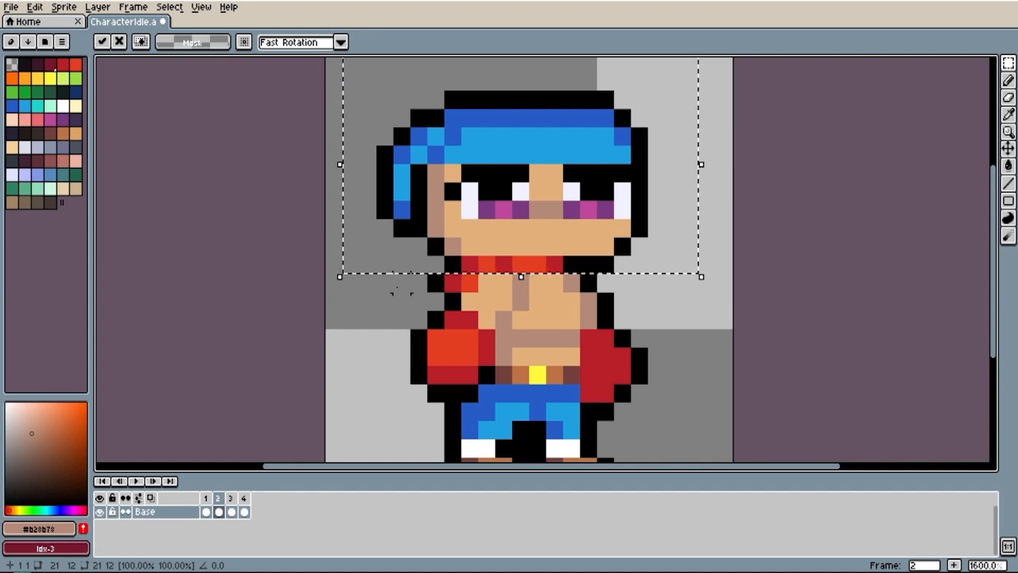
key("Return")
left_click_drag(418, 282, 559, 220)
scroll(559, 220, "down", 1)
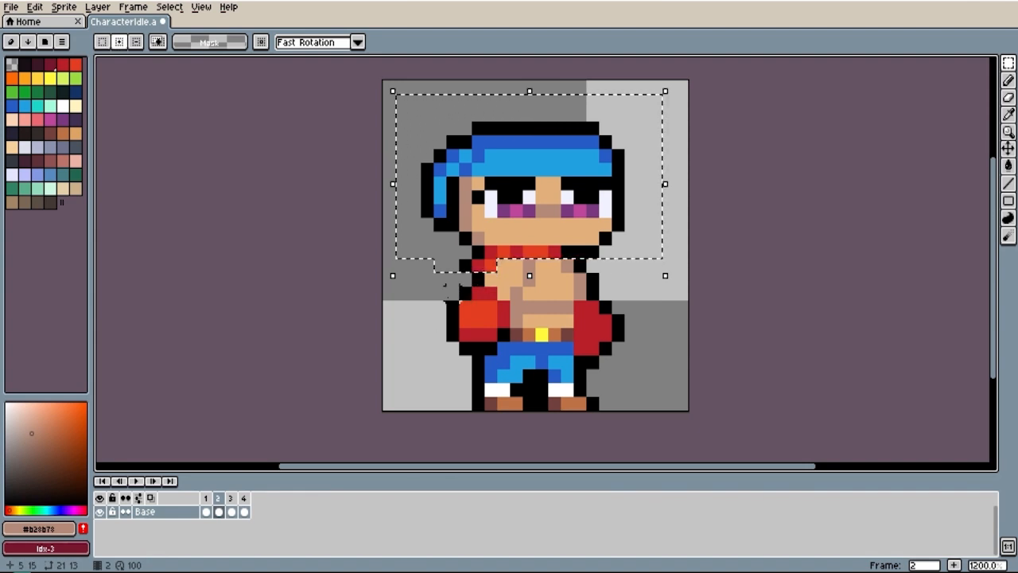
left_click_drag(449, 289, 509, 355)
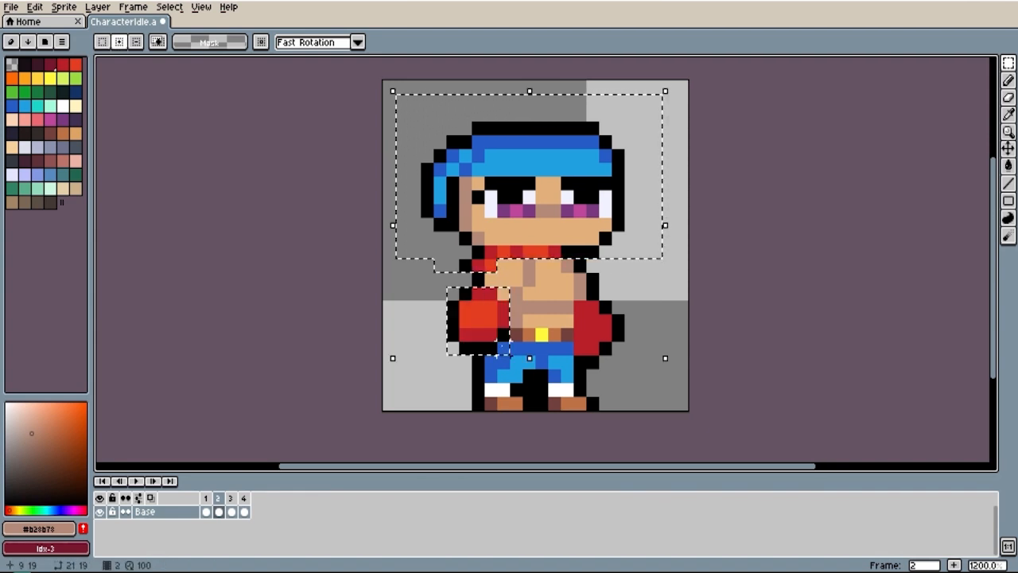
left_click_drag(574, 304, 651, 363)
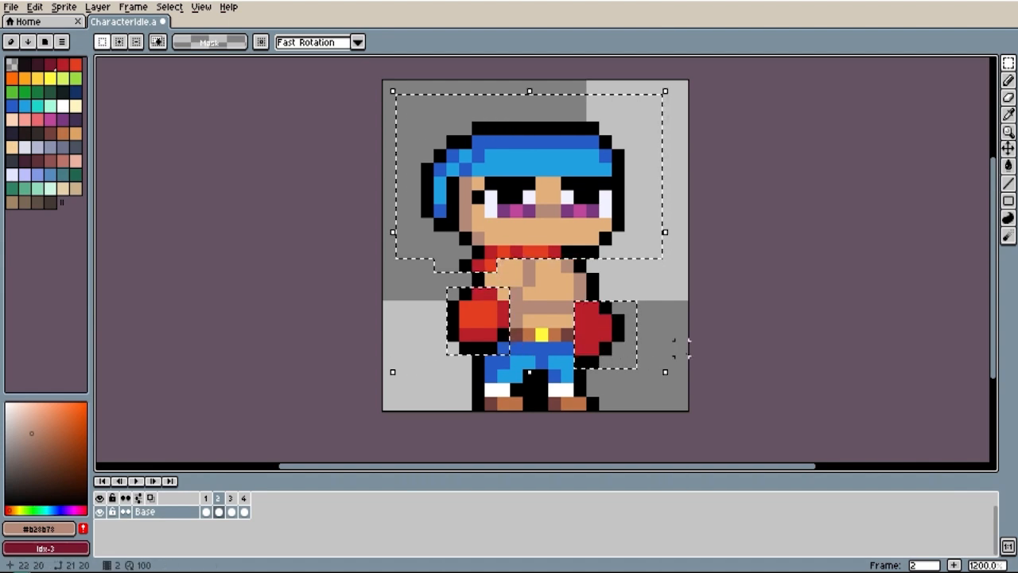
key("Up")
left_click(720, 318)
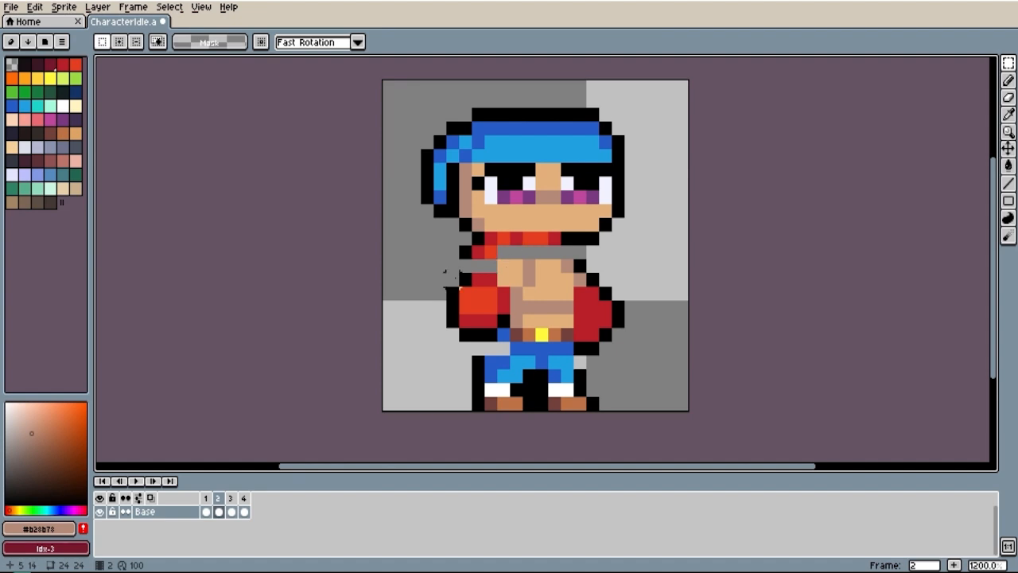
- On frame 2, spread the gloves outward, moving the left one a pixel left and the right one a pixel right
left_click_drag(446, 272, 504, 336)
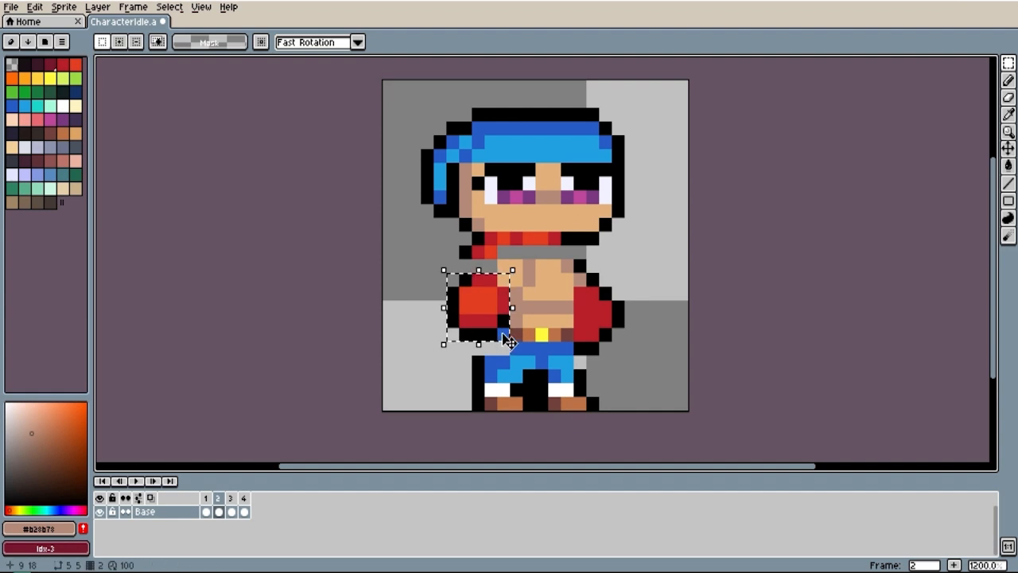
key("Left")
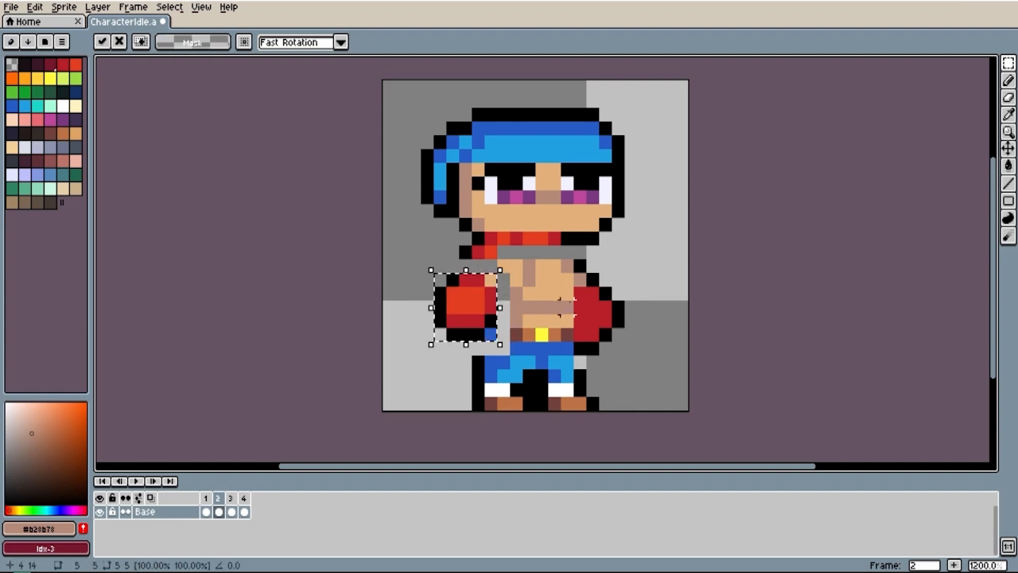
left_click_drag(592, 288, 650, 356)
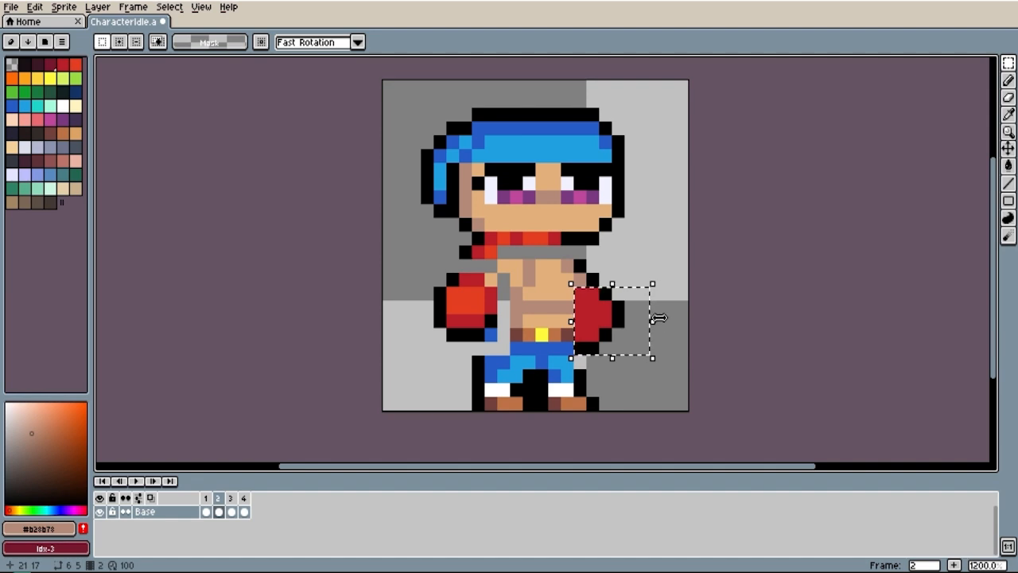
key("Right")
left_click(656, 251)
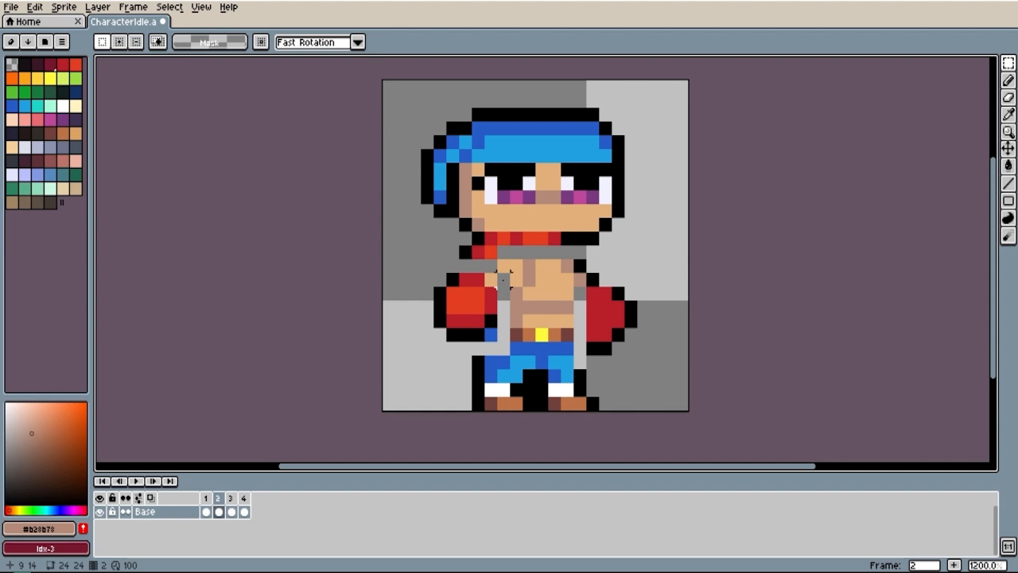
- On frame 4, select the head with the scarf and shift it one pixel down and one pixel right
left_click(244, 498)
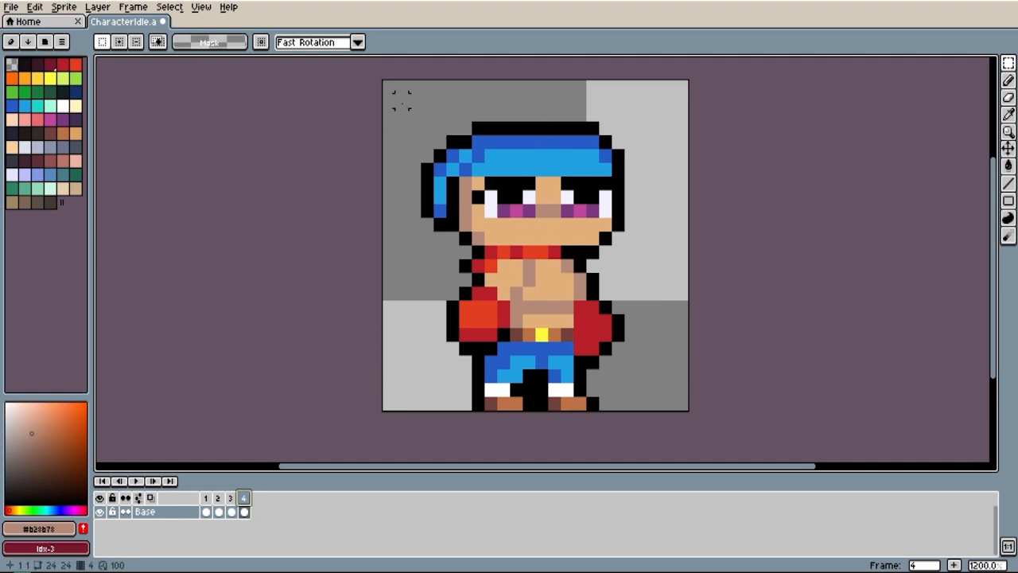
left_click_drag(388, 98, 678, 260)
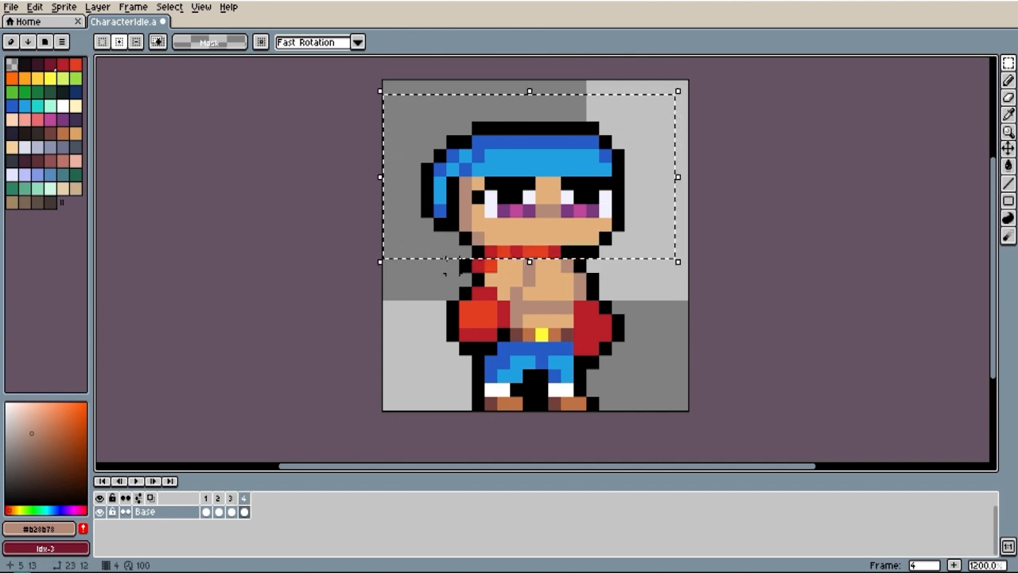
left_click_drag(452, 266, 494, 253)
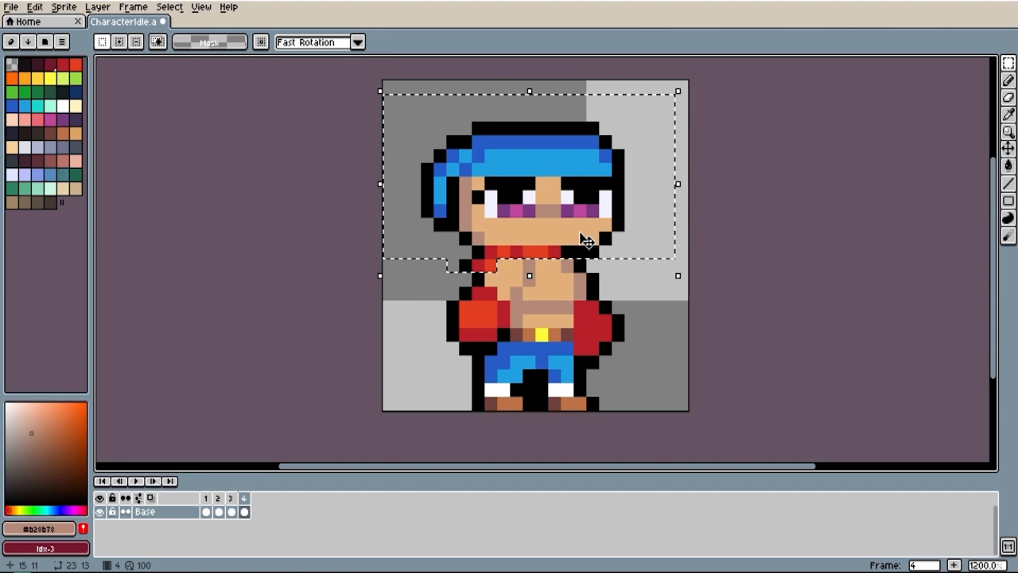
key("Down")
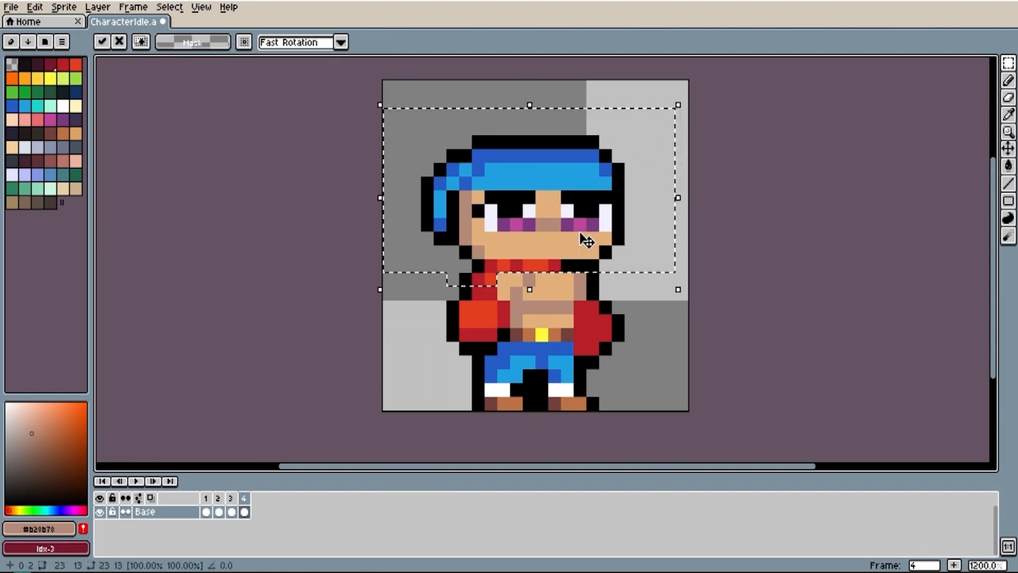
key("Right")
key("ctrl+d")
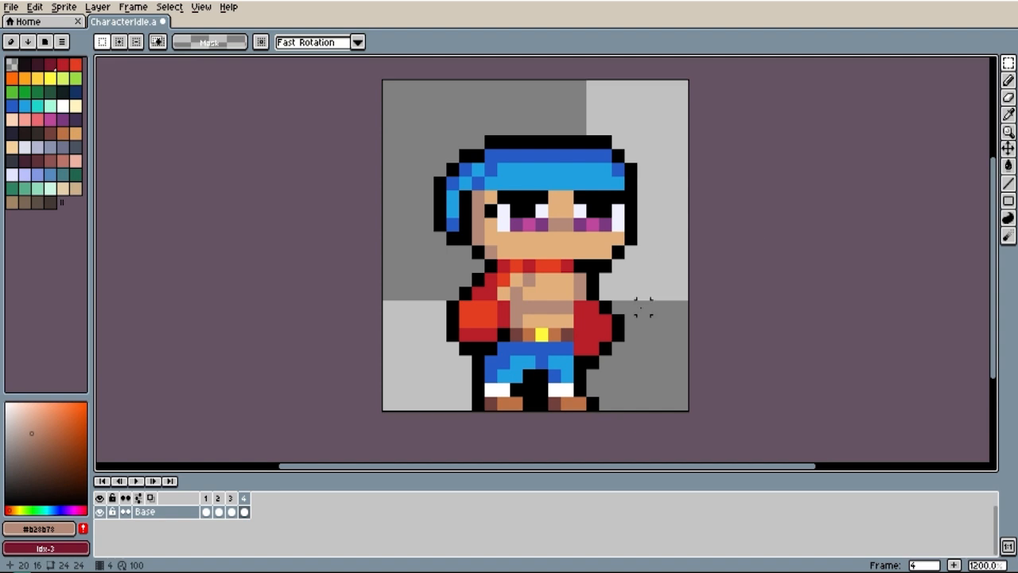
- On frame 4, select the outer part of the right glove and shift it one pixel left toward the body
left_click_drag(643, 307, 590, 362)
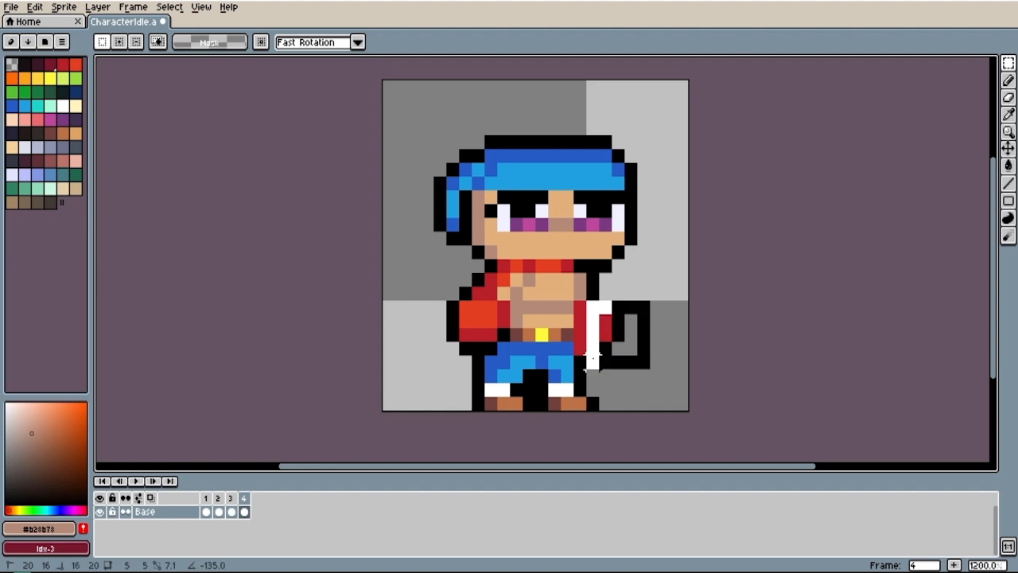
left_click_drag(590, 362, 575, 329)
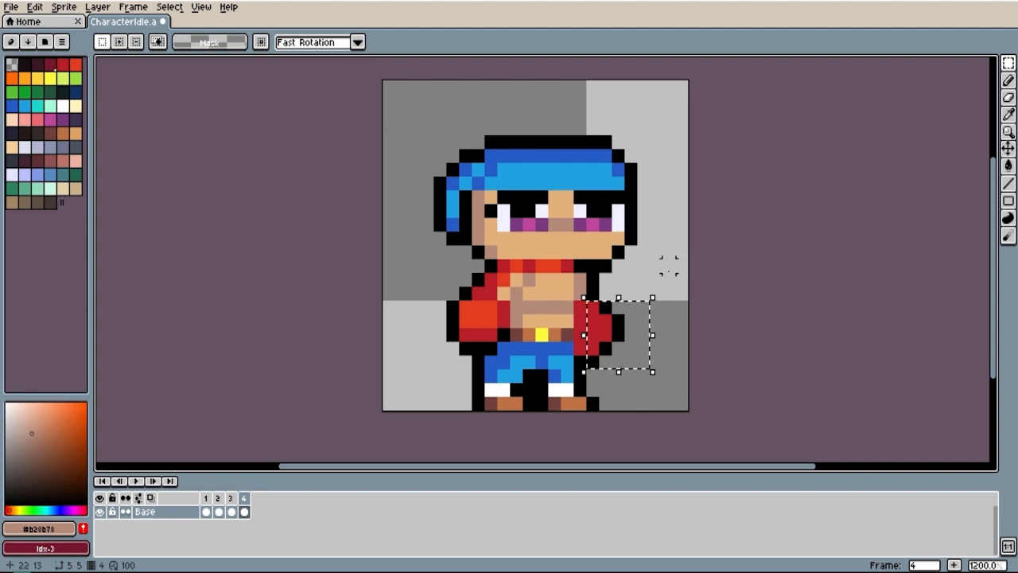
key("Left")
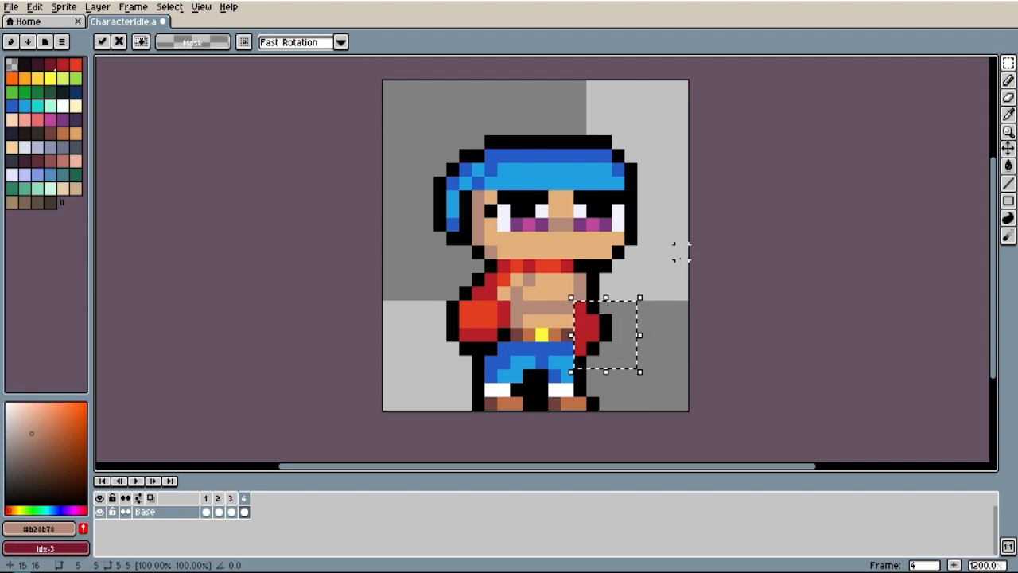
- On frame 4, select the left glove and shift it one pixel right toward the body
left_click(681, 252)
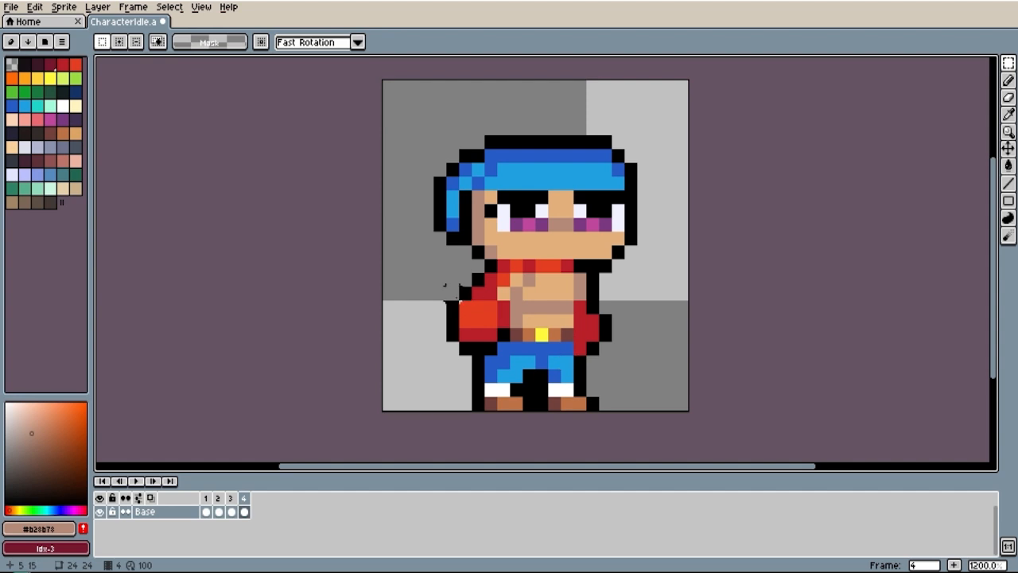
left_click_drag(444, 284, 512, 358)
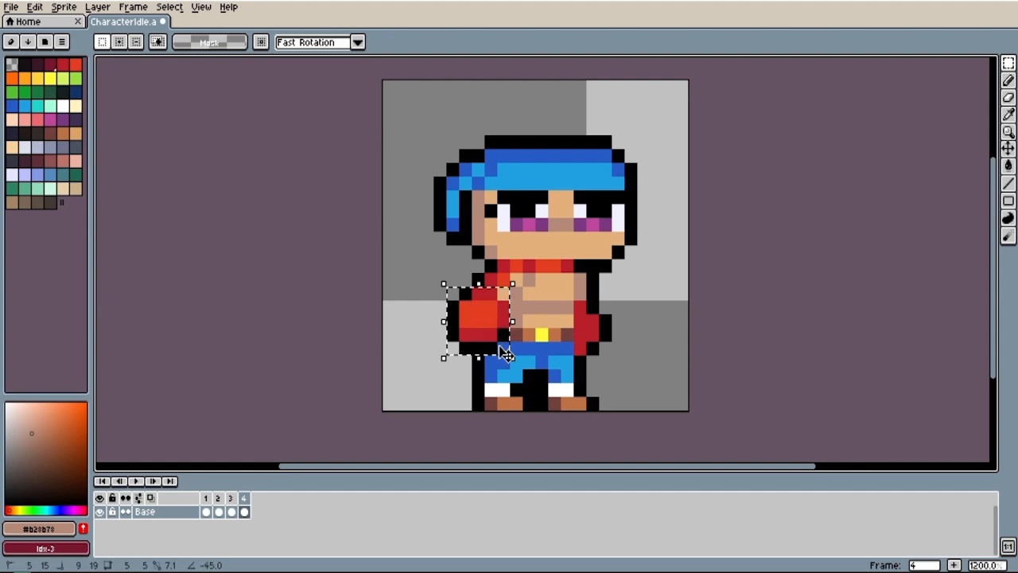
key("Right")
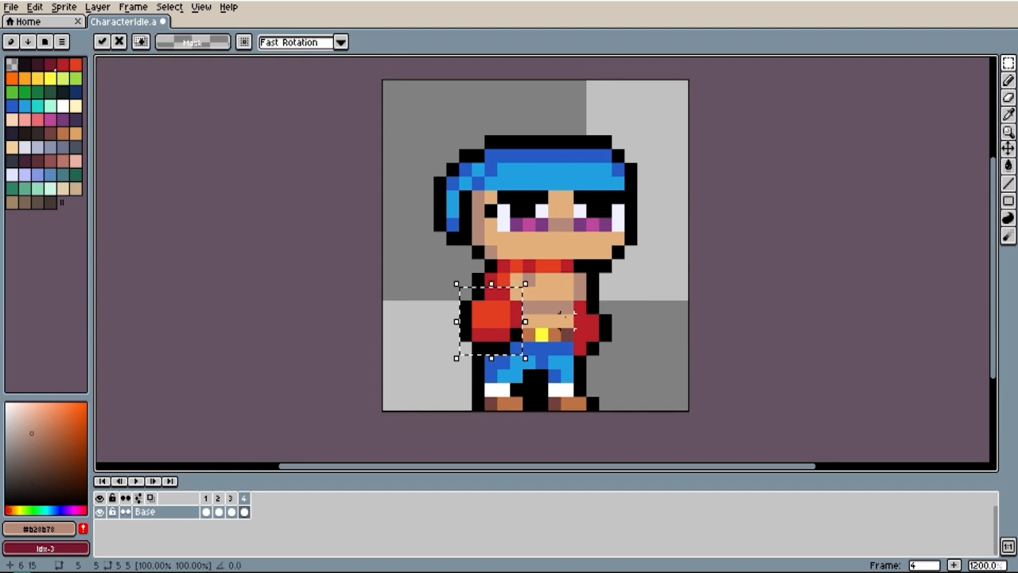
left_click(677, 307)
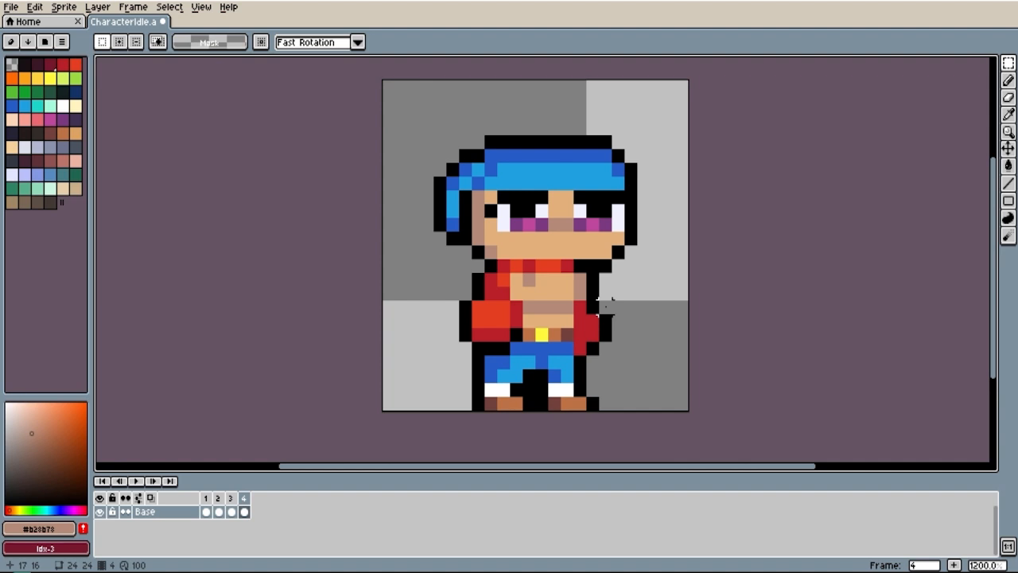
- Play the idle animation and go through frames 1 to 4 to check the motion between poses
scroll(602, 303, "down", 2)
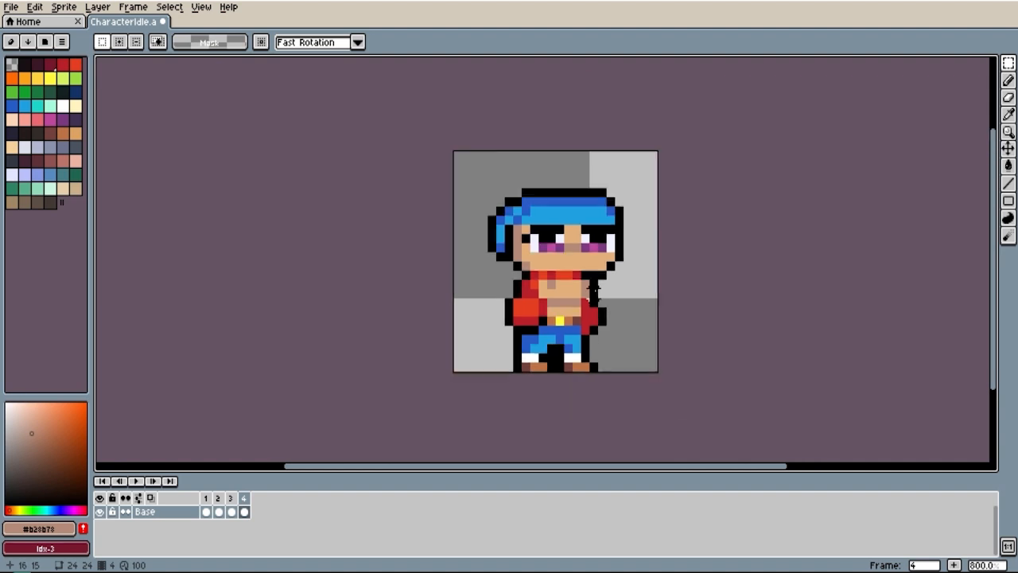
left_click(137, 480)
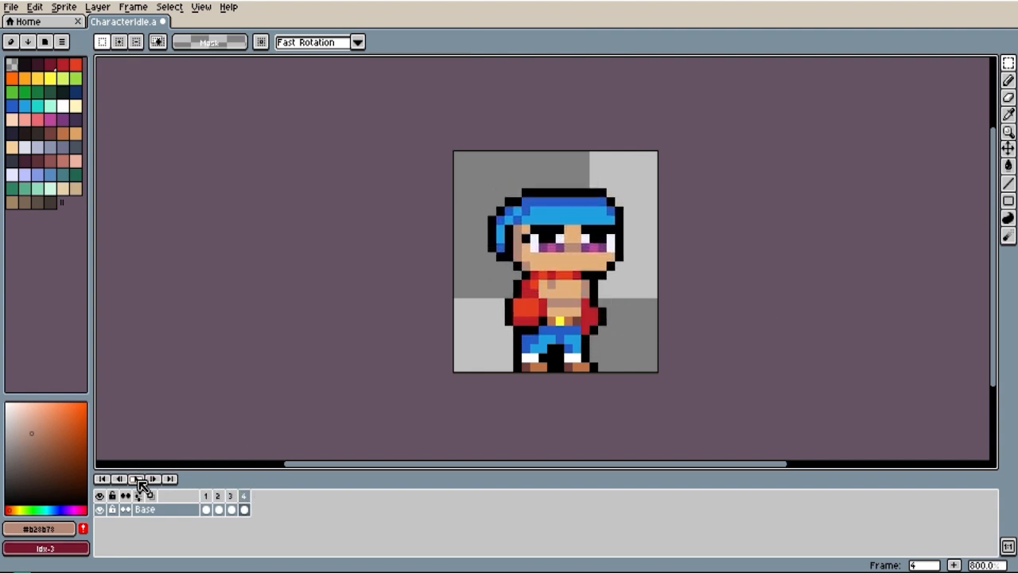
left_click(208, 498)
left_click(219, 499)
left_click(235, 508)
left_click(244, 498)
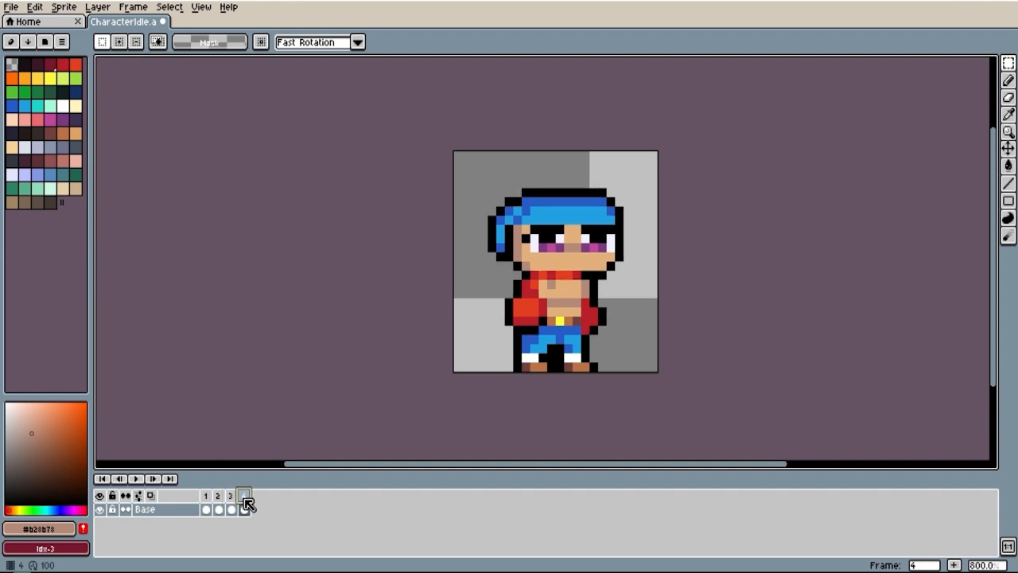
left_click(205, 496)
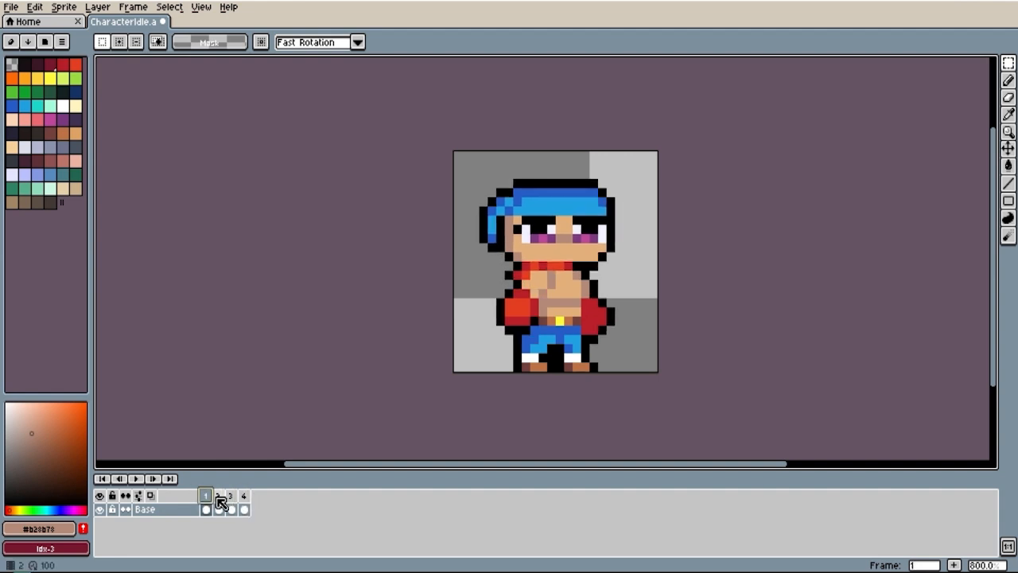
- On frame 2, fill the transparent gaps below the scarf and beside the left glove with the shaded skin colour #b28b78
left_click(221, 498)
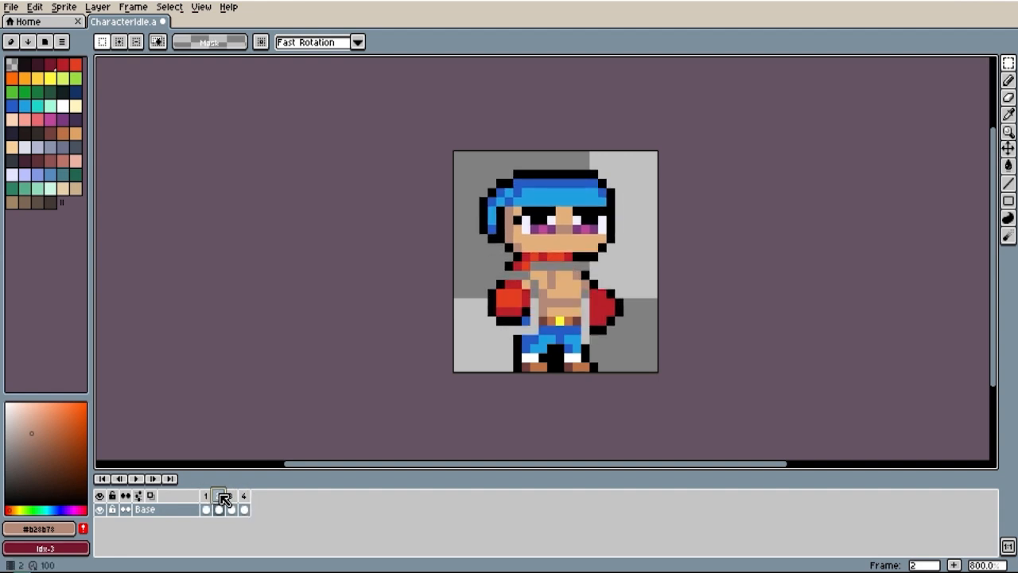
scroll(538, 317, "up", 2)
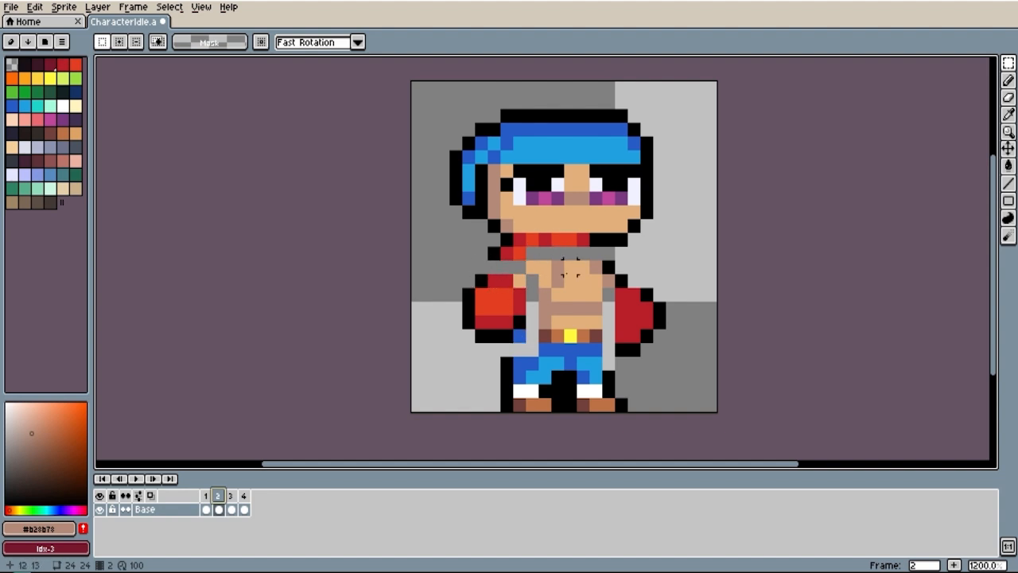
key("b")
mouse_move(583, 253)
left_mouse_down()
mouse_move(530, 253)
mouse_move(513, 267)
mouse_move(533, 286)
mouse_move(532, 324)
left_mouse_up()
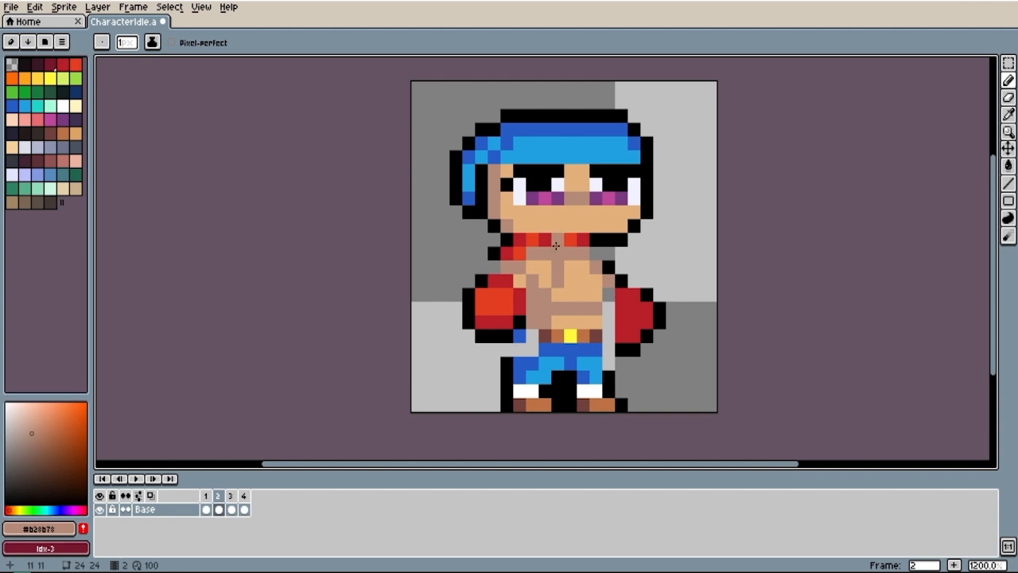
- On frame 2, extend the shorts in blue #285cc4 and the belt in brown #71413b toward the left glove, erasing the stray pixel beside it
key("i")
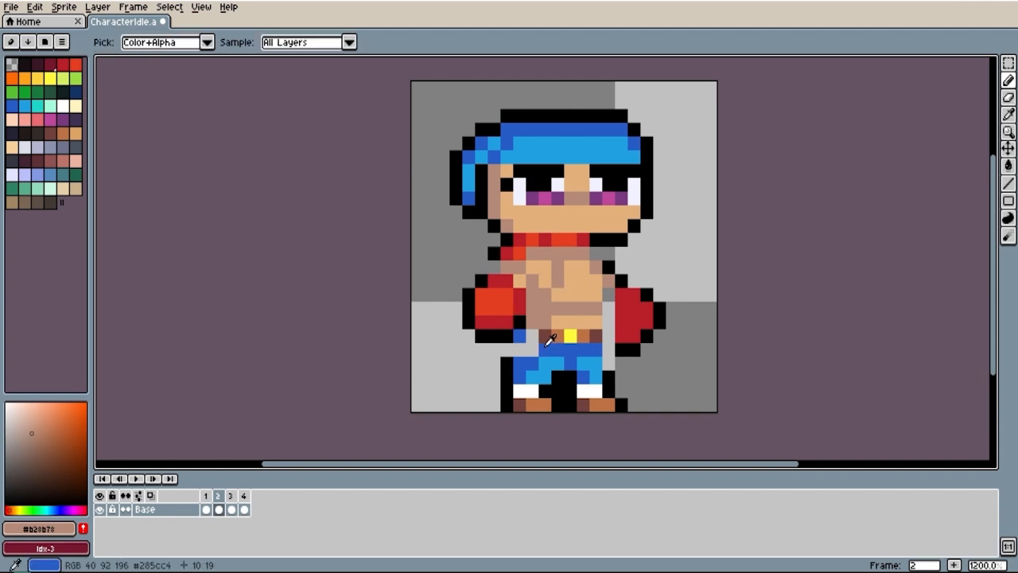
left_click(547, 344)
key("b")
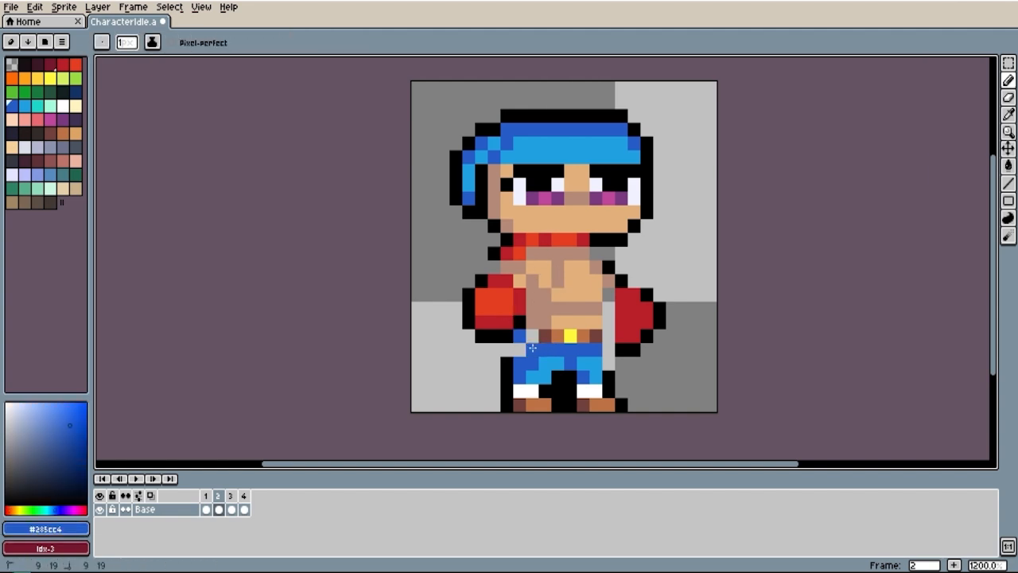
left_click(535, 338)
left_click(519, 338)
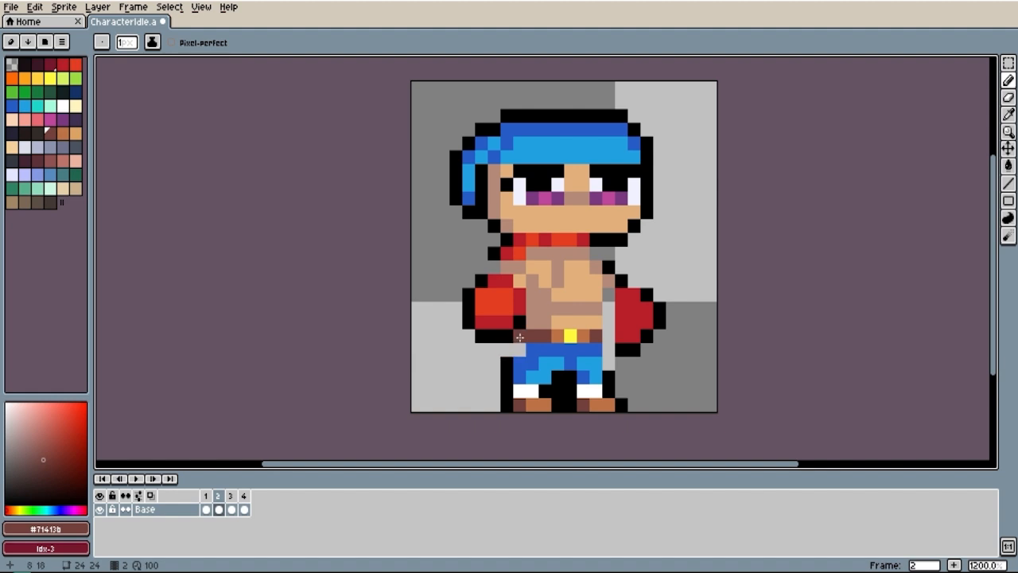
key("e")
left_click(520, 335)
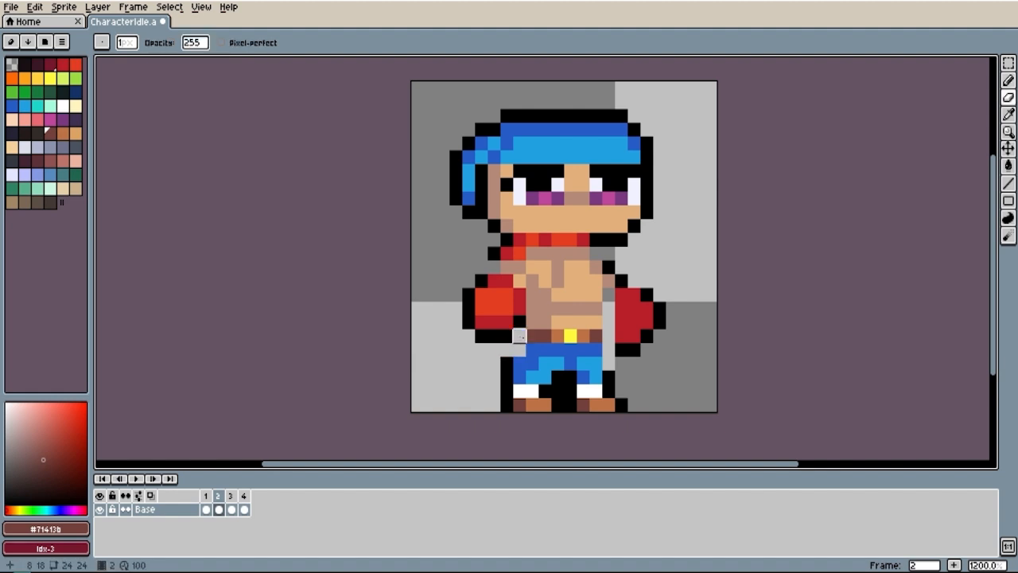
- Fill the gap between the torso and the right glove on frame 2 with the glove's red #b4202a
key("alt")
left_click(622, 322, "alt")
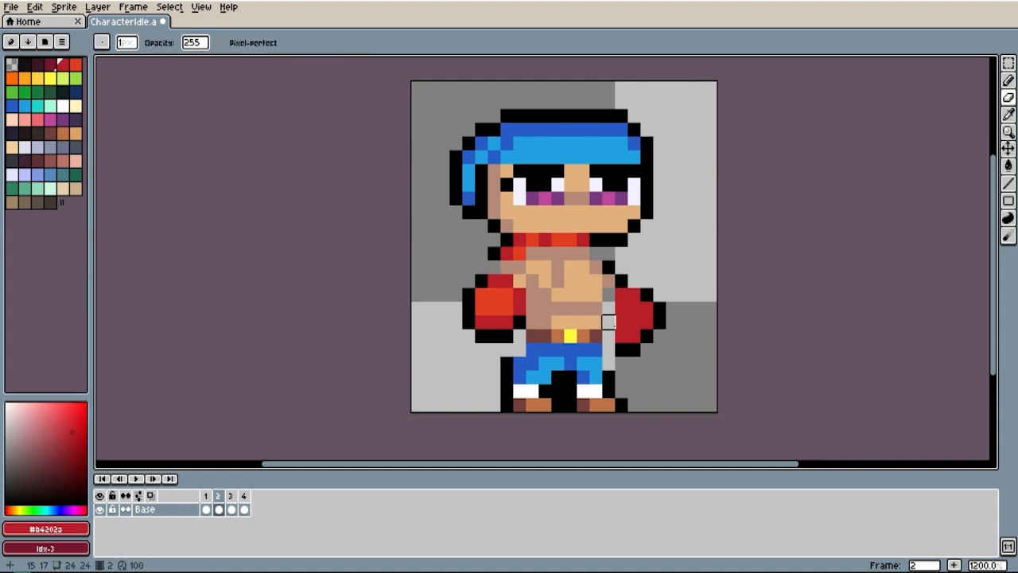
key("b")
left_click_drag(609, 328, 609, 291)
- Widen the right shoulder on frame 2 by painting over its old outline with the shaded skin colour #b28b78
key("alt")
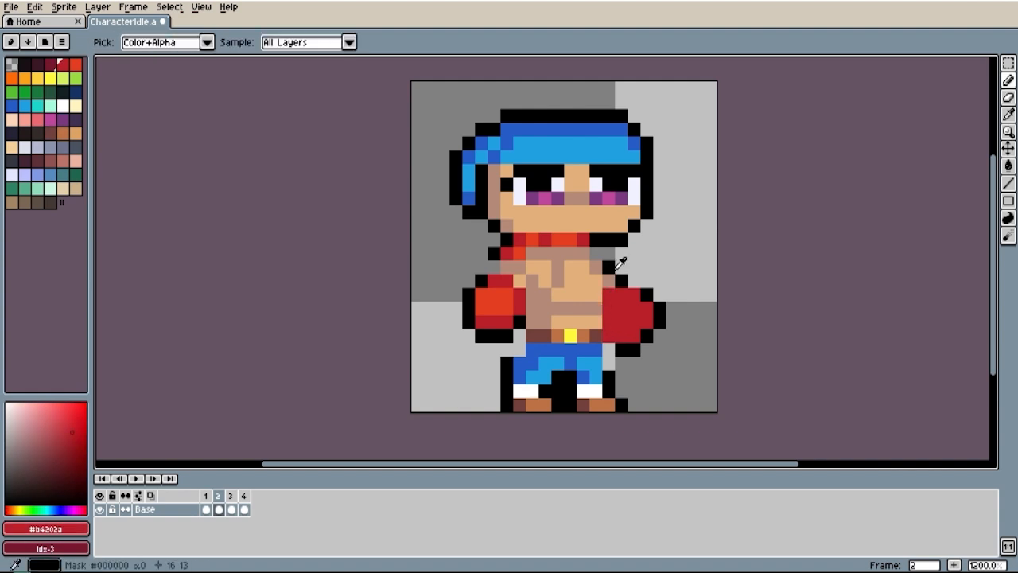
left_click(610, 278, "alt")
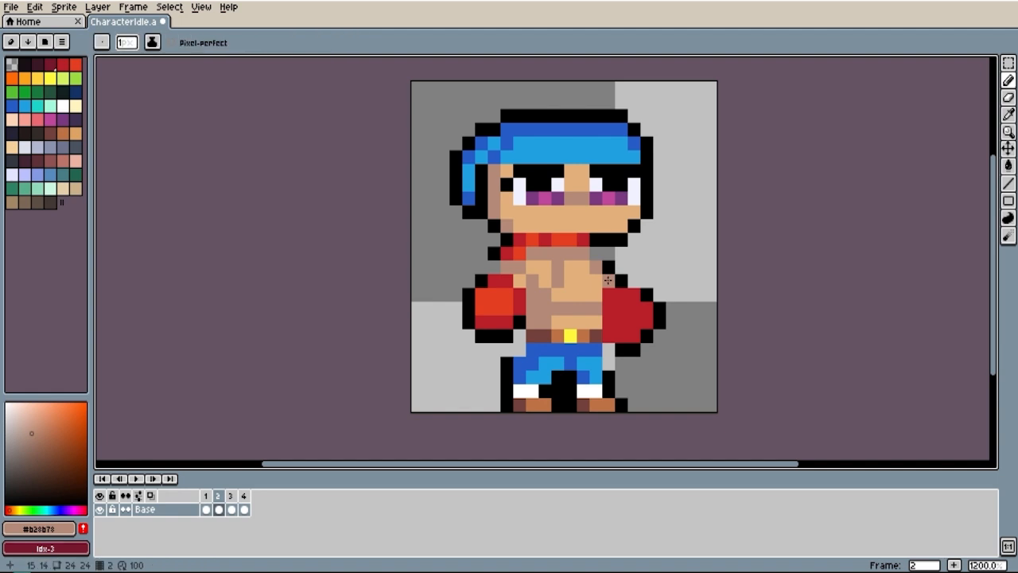
left_click(608, 267)
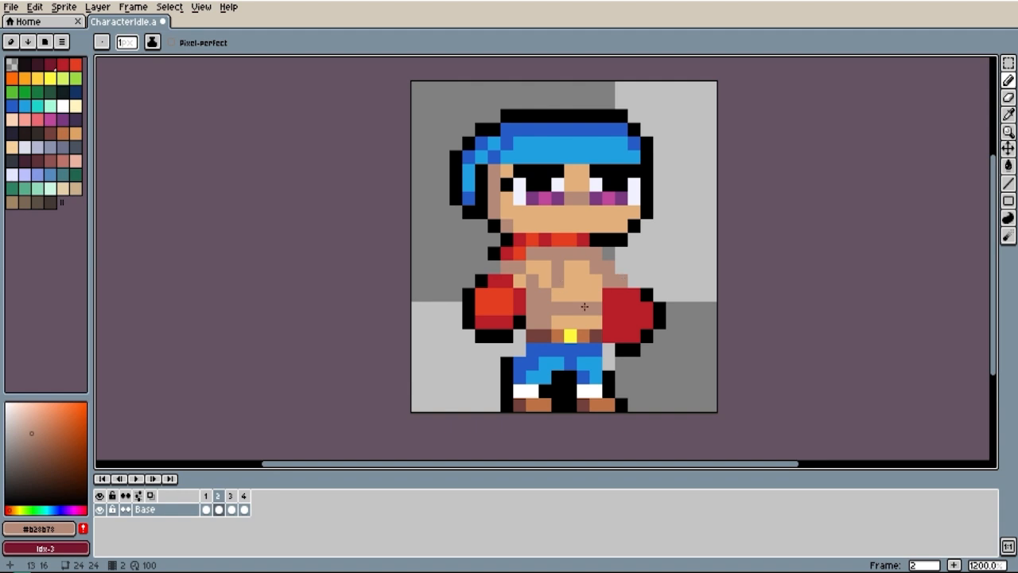
- Close the black outline on frame 2 around the widened right shoulder, beside the shorts and along the left arm
left_click(604, 350, "alt")
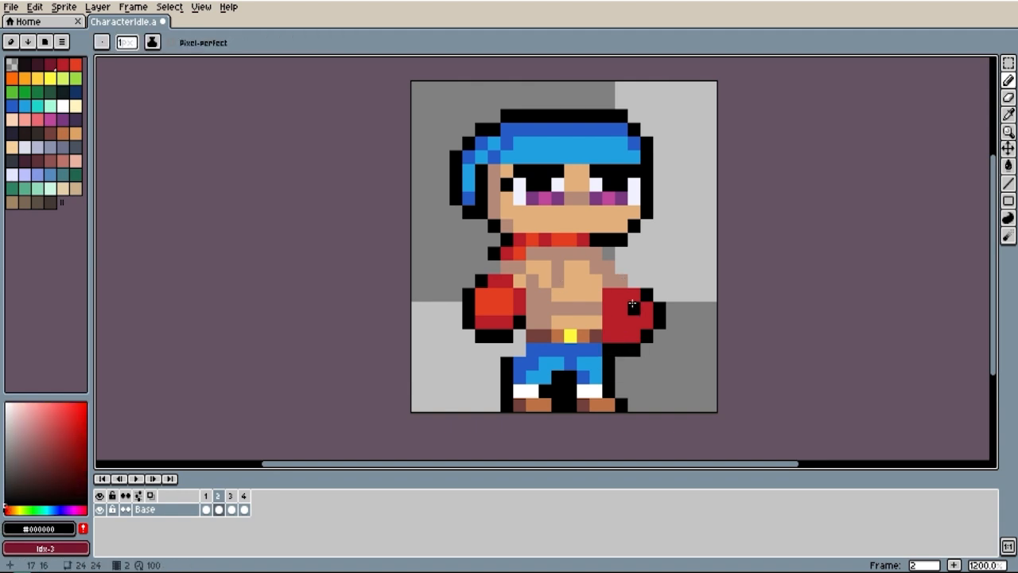
left_click(621, 269)
left_click(608, 254)
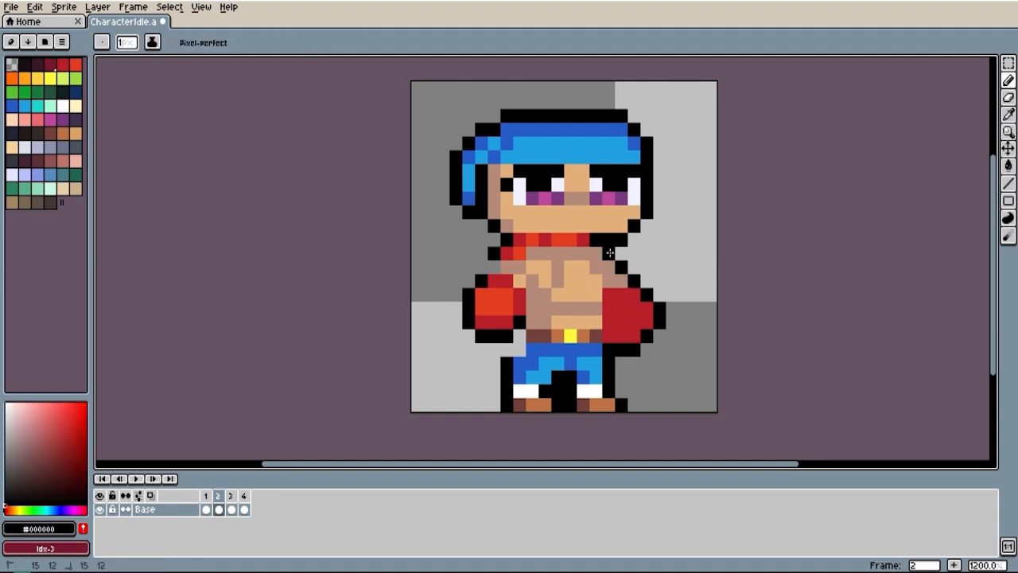
left_click(494, 267)
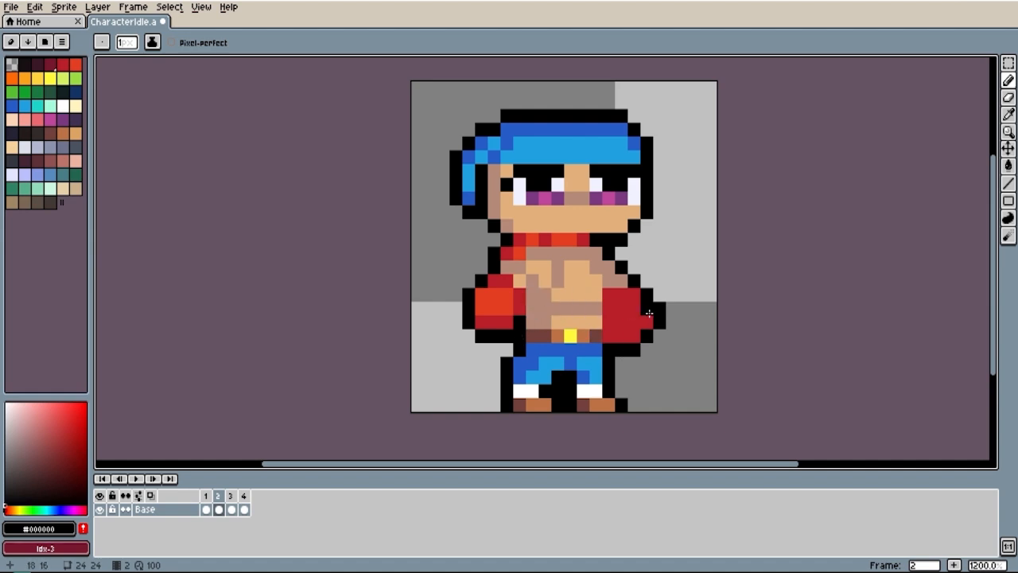
- Repaint the upper chest and left shoulder on frame 2 with the light skin colour #e2b27e
key("i")
left_click(537, 266)
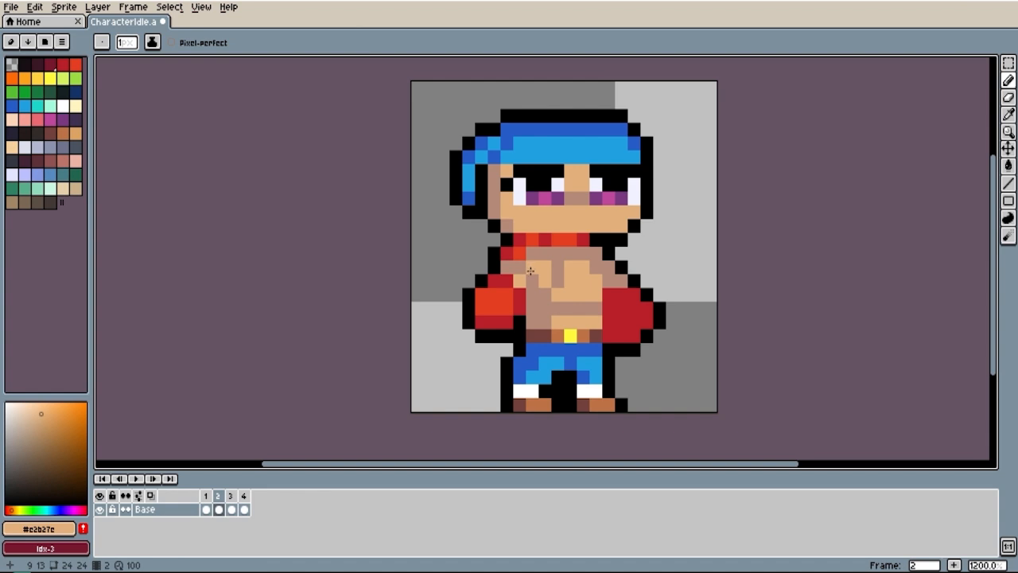
left_click(531, 279)
left_click(520, 268)
left_click(510, 268)
left_click(532, 254)
left_click(545, 253)
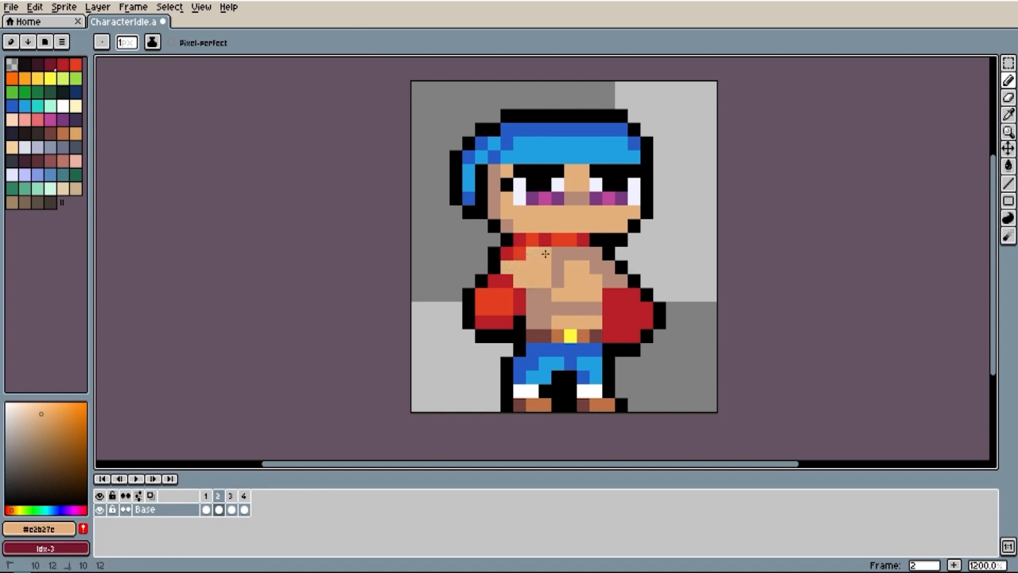
left_click(570, 253)
left_click(583, 253)
left_click(592, 266)
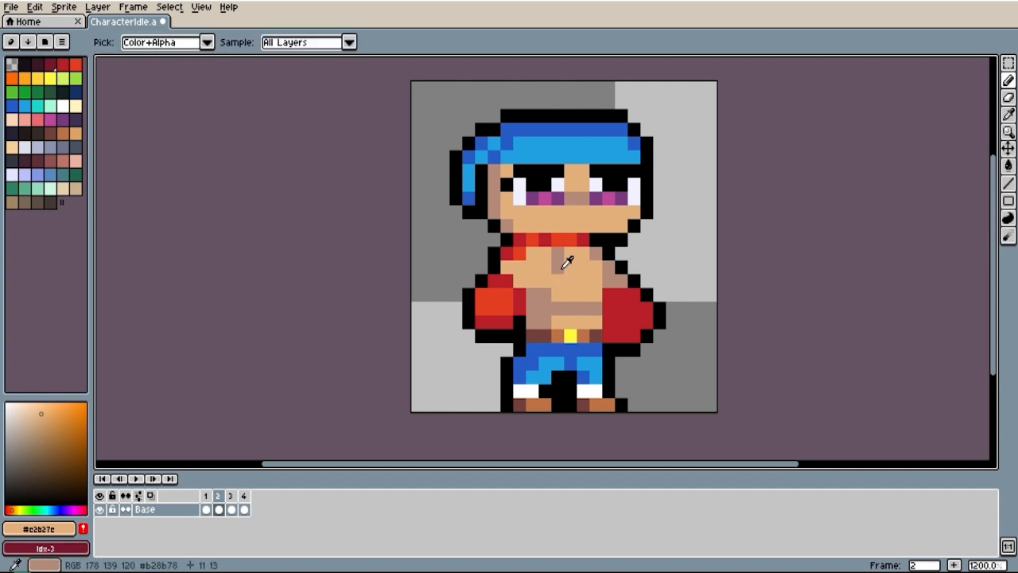
- On frame 2, redo the chest's centre crease with shade #b28b78 and cover the scarf's lower orange pixel with light skin #e2b27e
left_click(557, 270, "alt")
left_click(546, 279)
key("alt")
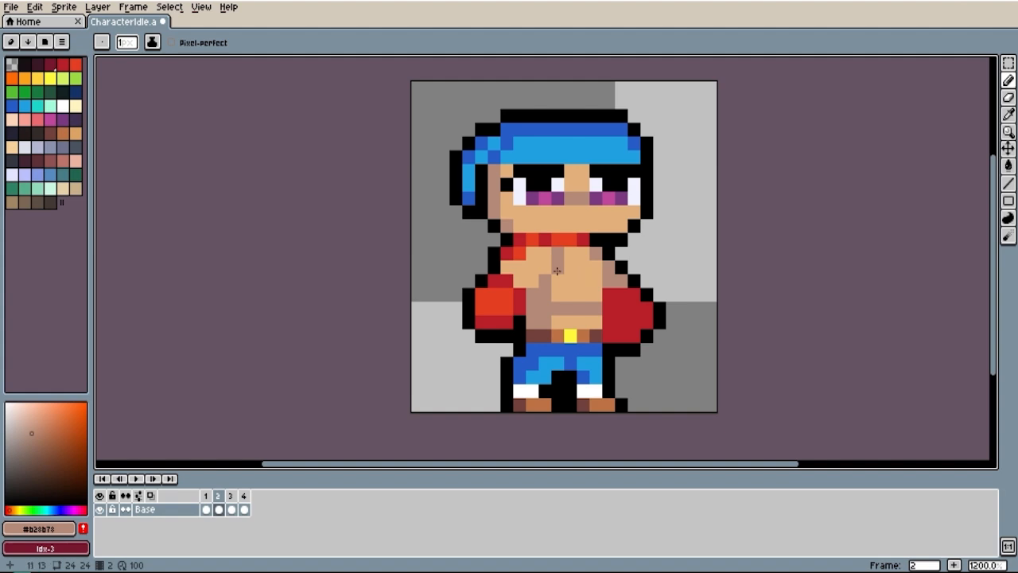
key("alt")
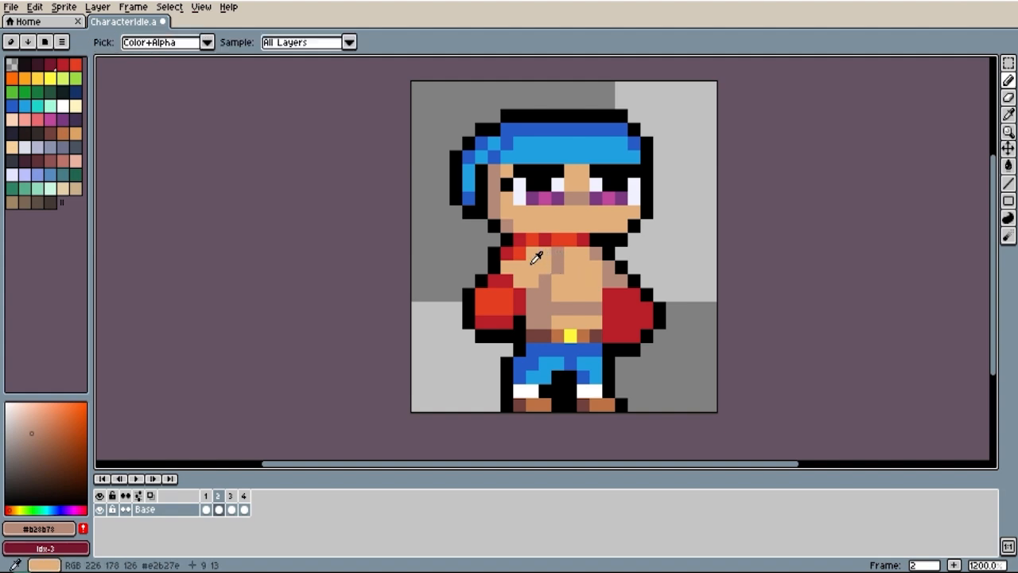
left_click(532, 262, "alt")
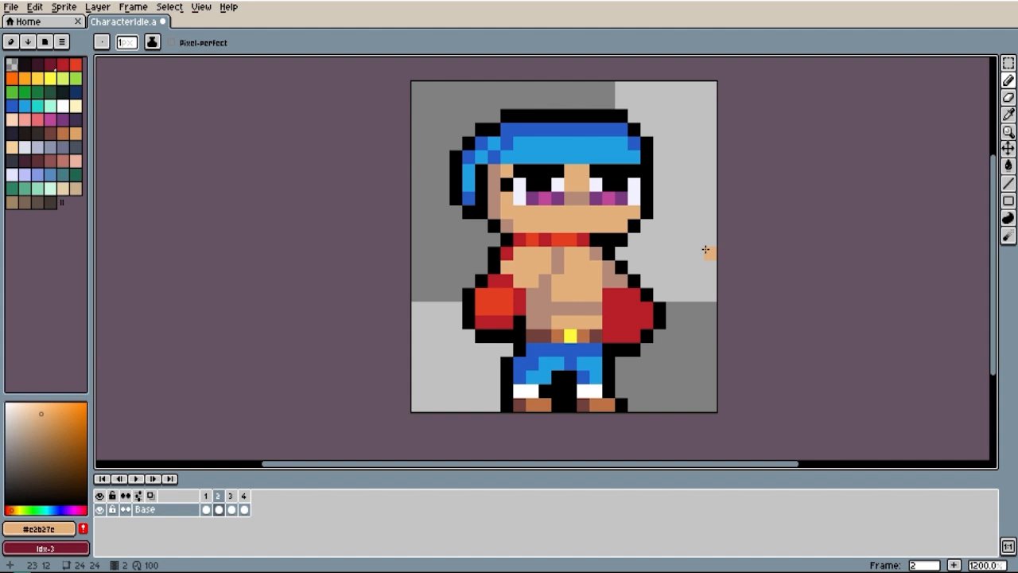
- Compare frame 2 with frame 1 and refine the right glove's inner edge using black and the shaded skin colour #b28b78
left_click(206, 496)
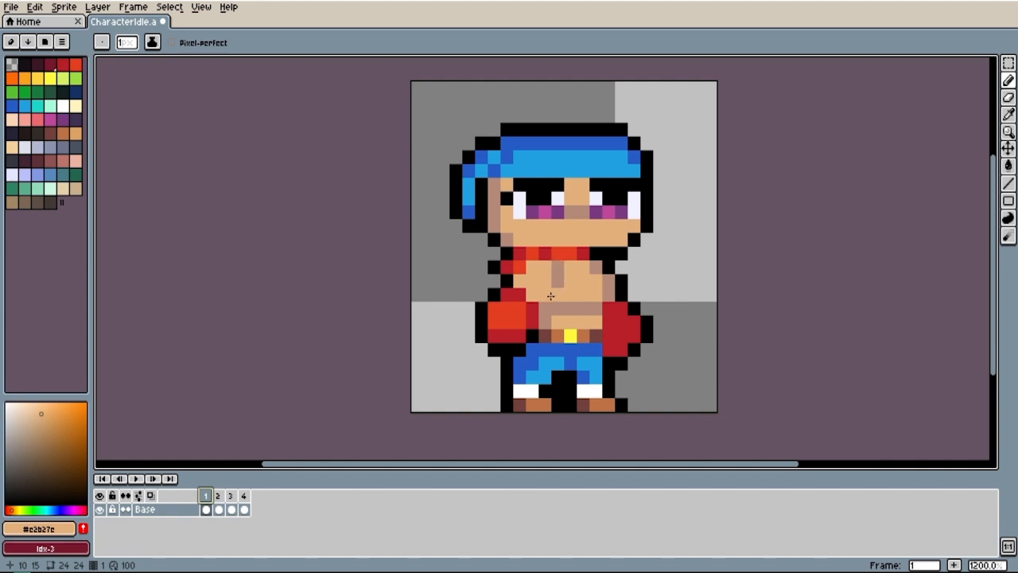
left_click(219, 497)
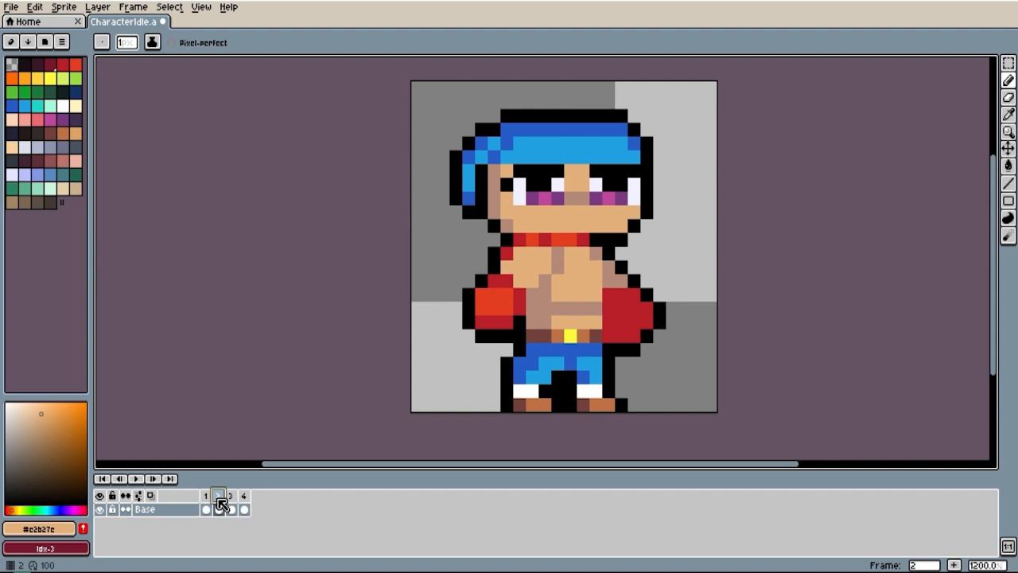
left_click(206, 502)
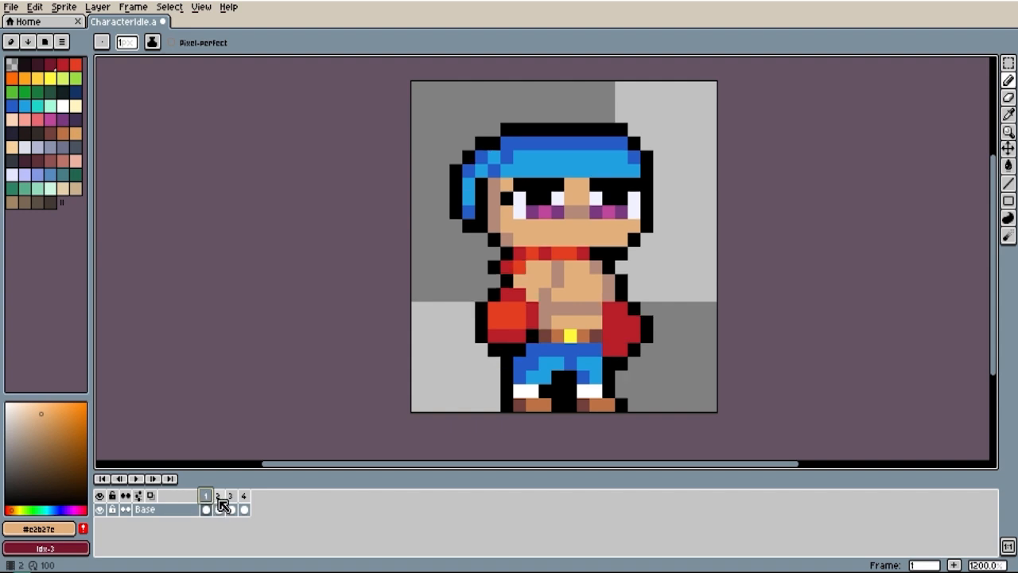
left_click(220, 501)
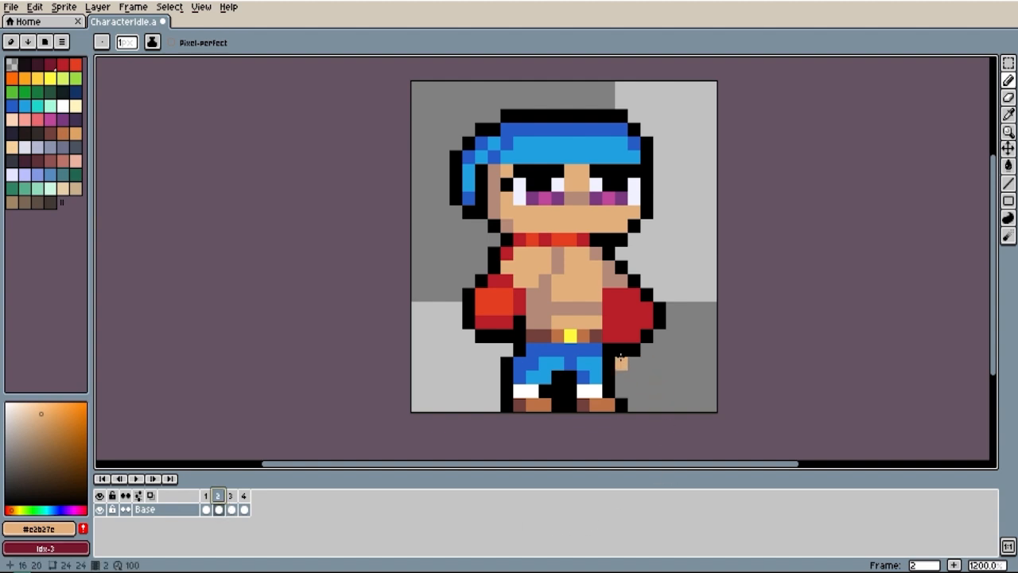
key("i")
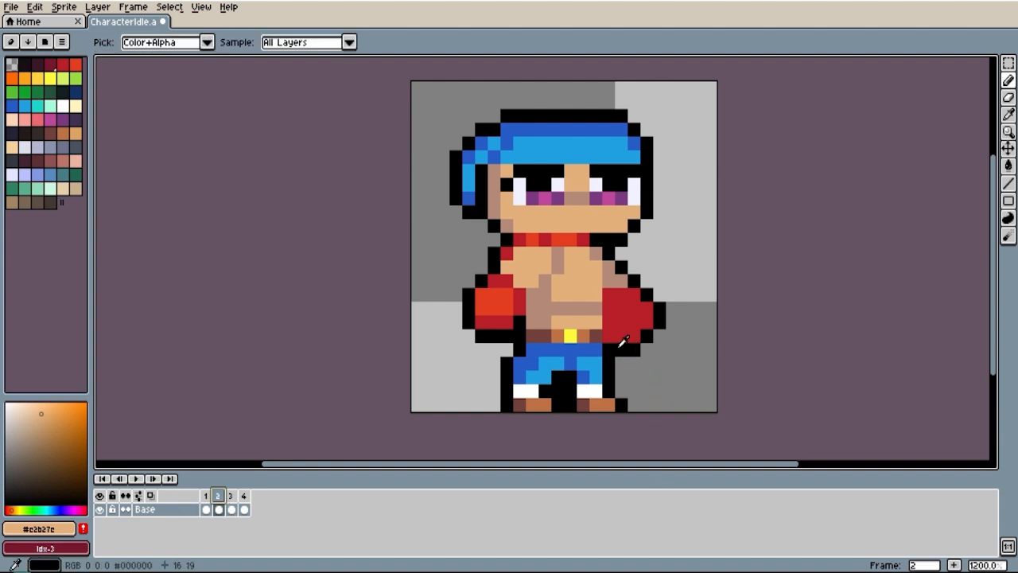
left_click(623, 340)
key("b")
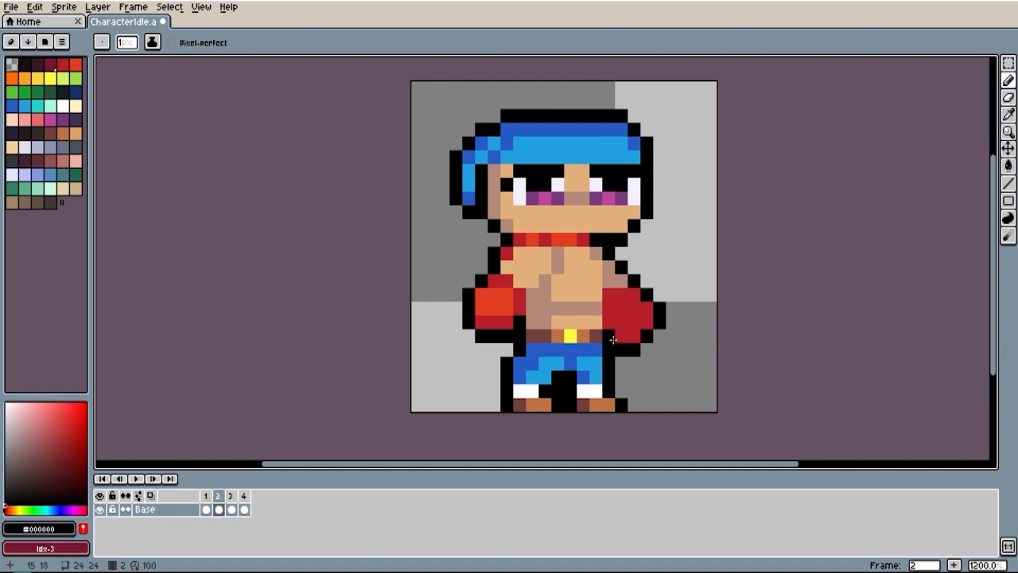
left_click(668, 327)
key("ctrl+z")
left_click(612, 281, "alt")
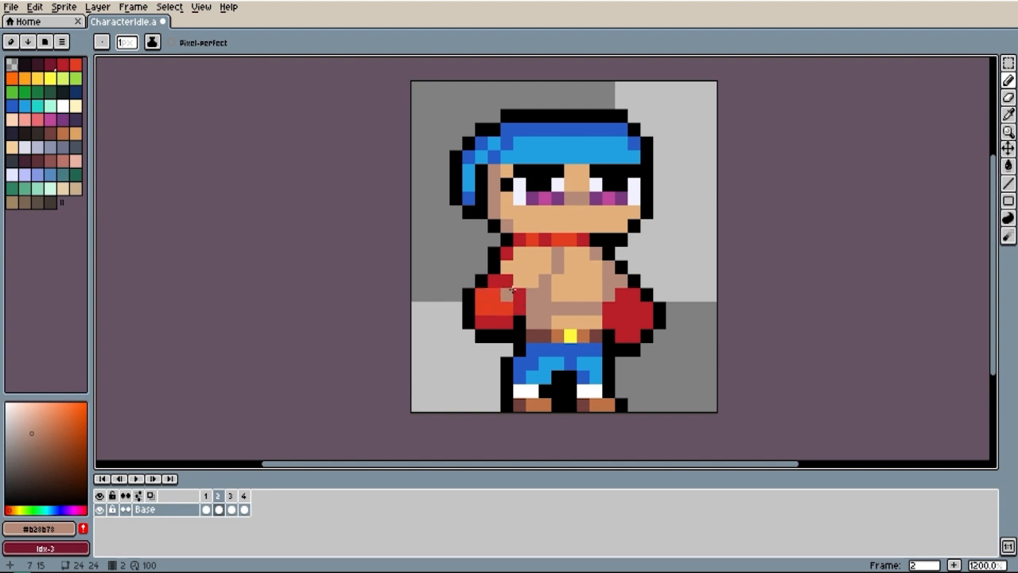
- On frame 4, extend the chest's centre crease diagonally downwards with shaded skin #b28b78
left_click(507, 307)
key("ctrl+z")
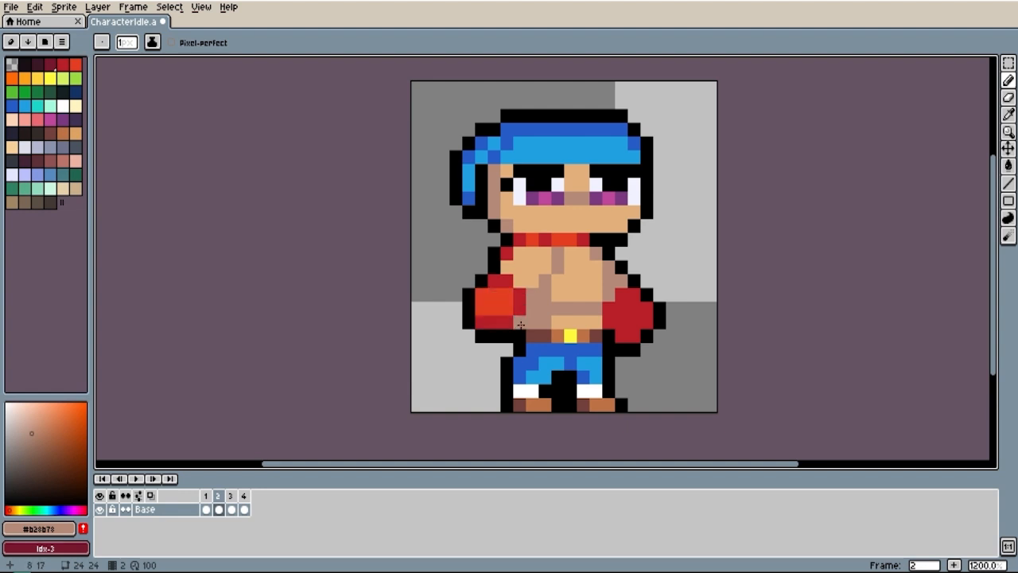
left_click(235, 498)
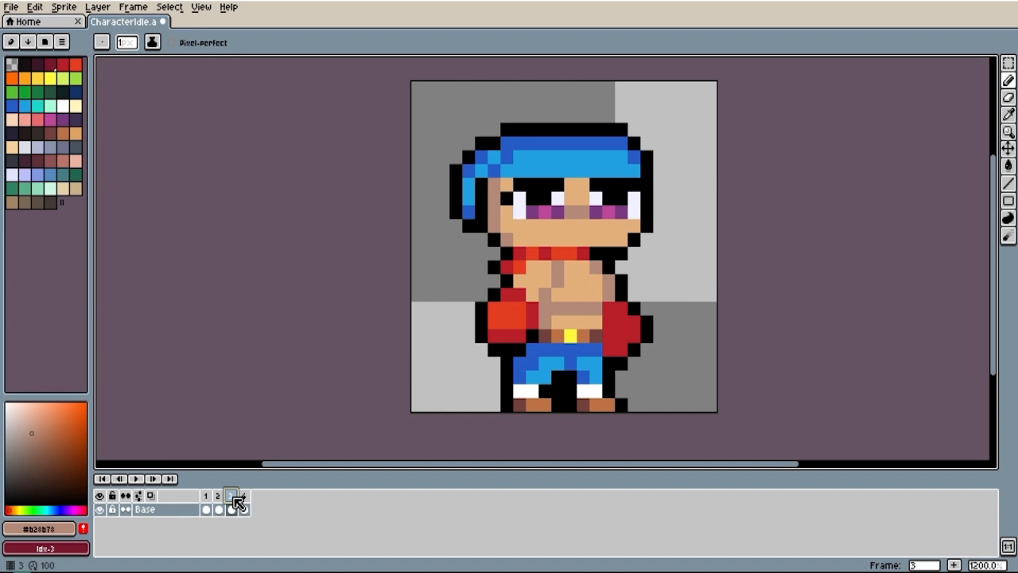
left_click(246, 497)
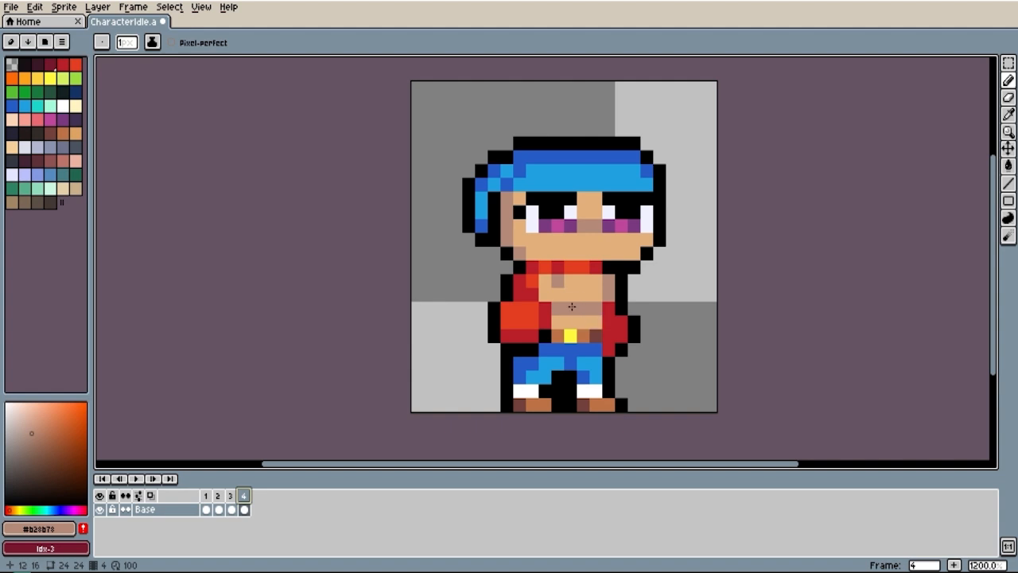
left_click_drag(572, 306, 563, 288)
left_click(555, 281)
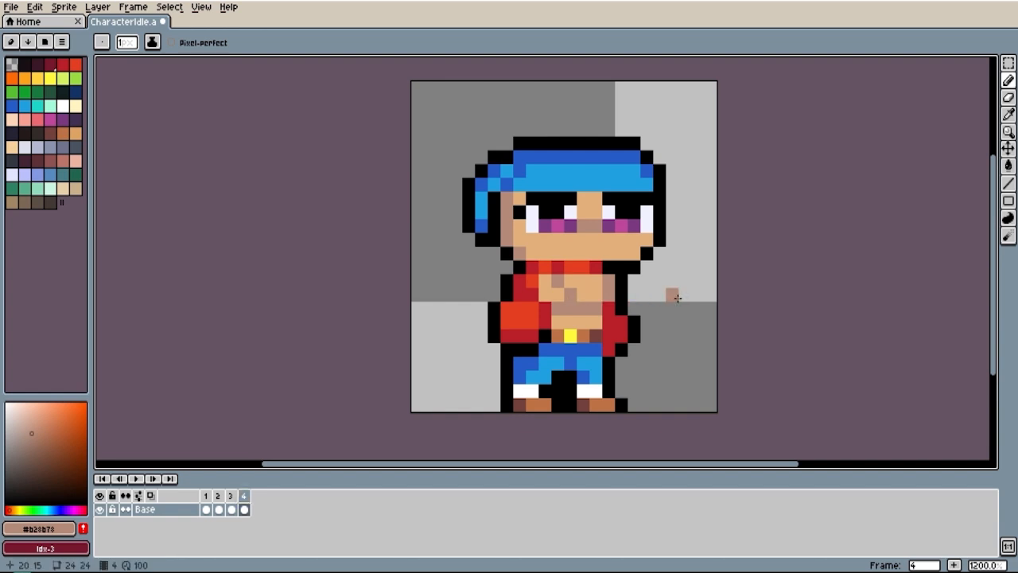
- On frame 4, cover the red and orange shoulder pixels above the glove with light skin #e2b27e and close the black outline around the shoulder
left_click(544, 289, "alt")
key("ctrl+z")
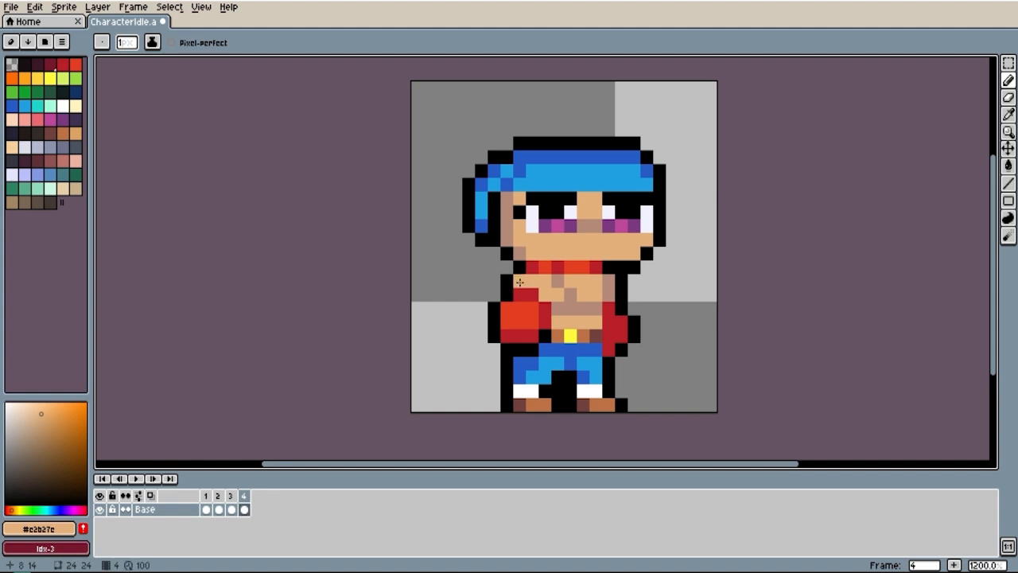
scroll(531, 282, "up", 1)
scroll(517, 286, "down", 5)
scroll(494, 290, "up", 5)
scroll(495, 289, "down", 5)
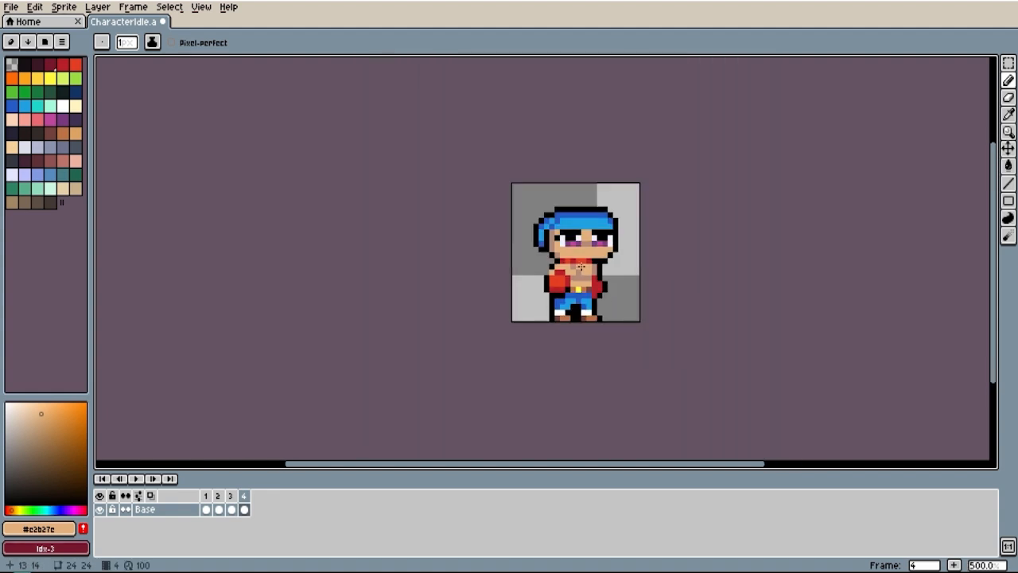
scroll(586, 265, "up", 4)
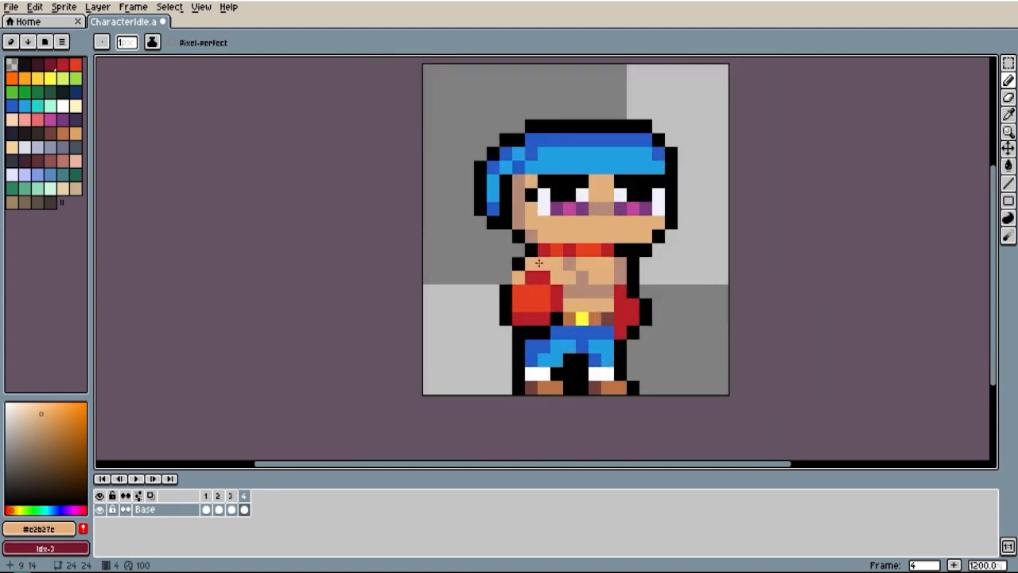
left_click(518, 277, "alt")
scroll(592, 274, "down", 2)
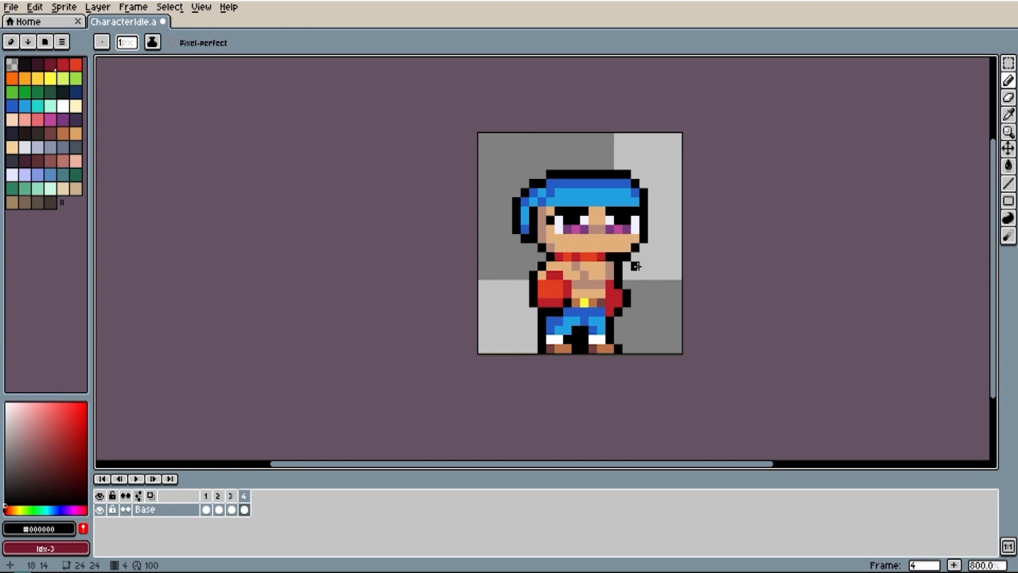
- Play the idle animation to check its motion, then stop it on frame 4
left_click(136, 478)
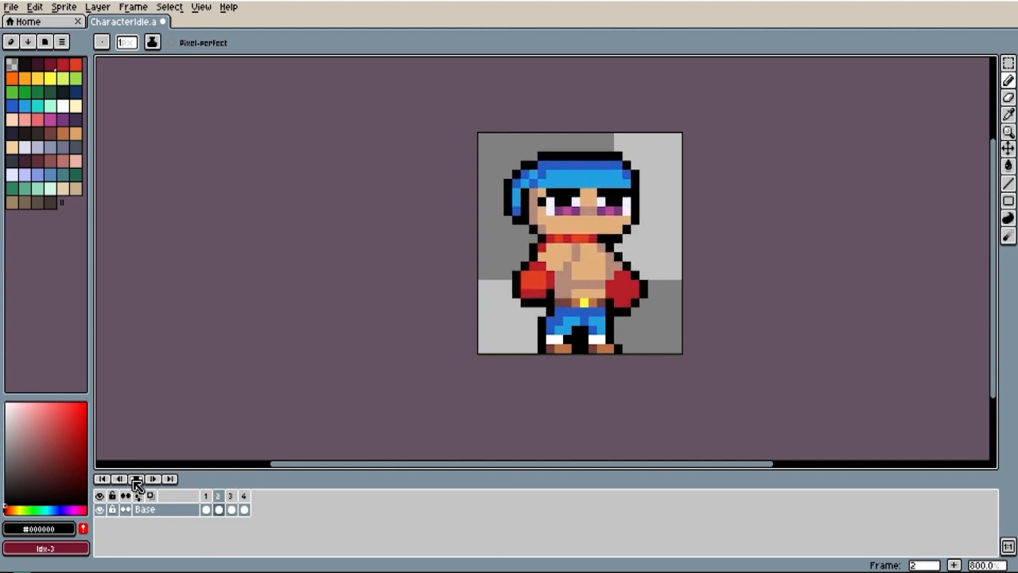
left_click(137, 485)
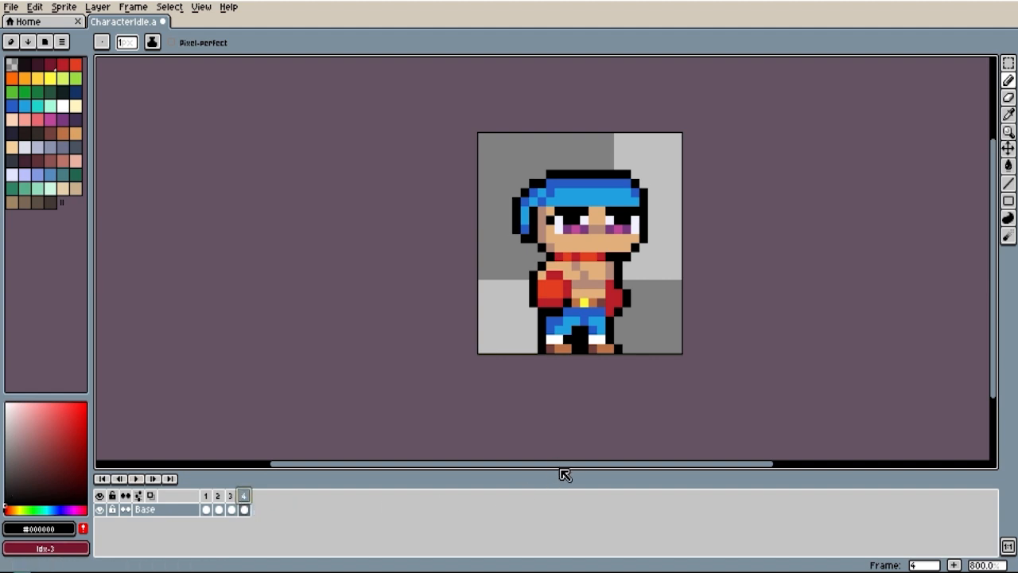
- On frame 4, extend the shorts' bent leg inwards with light blue #249fde and widen its shading with dark blue #285cc4
scroll(583, 321, "up", 3)
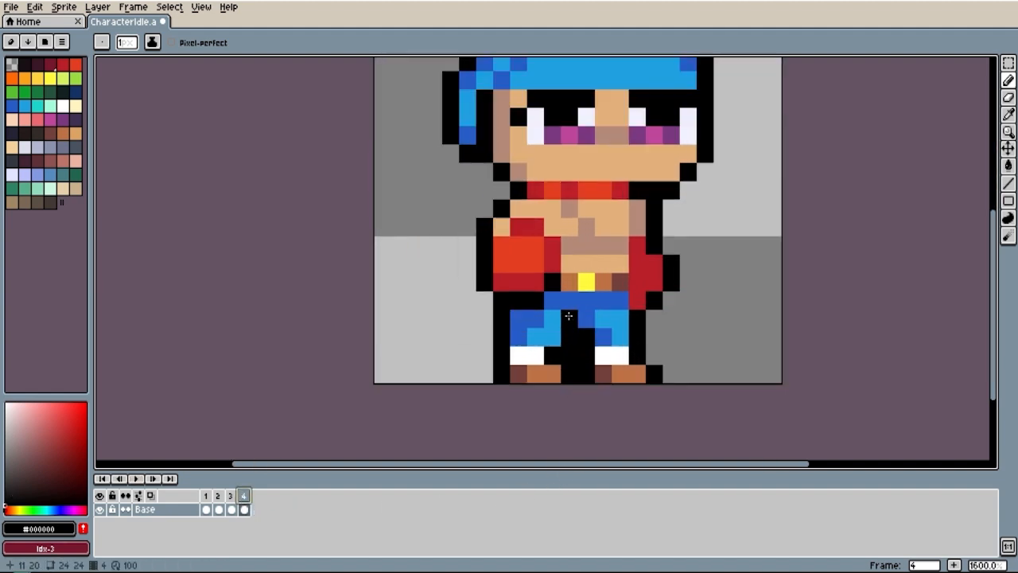
key("i")
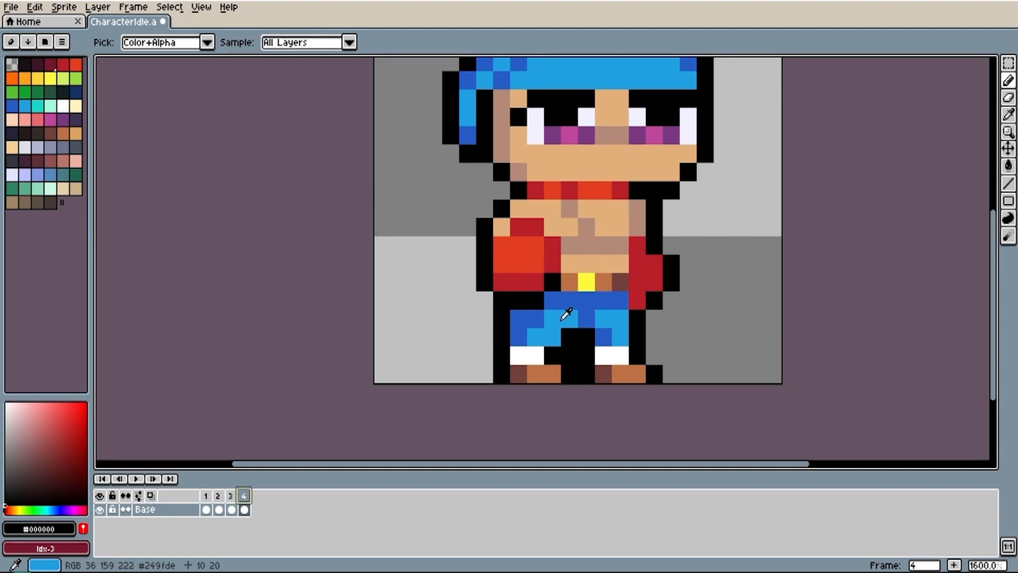
left_click(567, 331)
key("b")
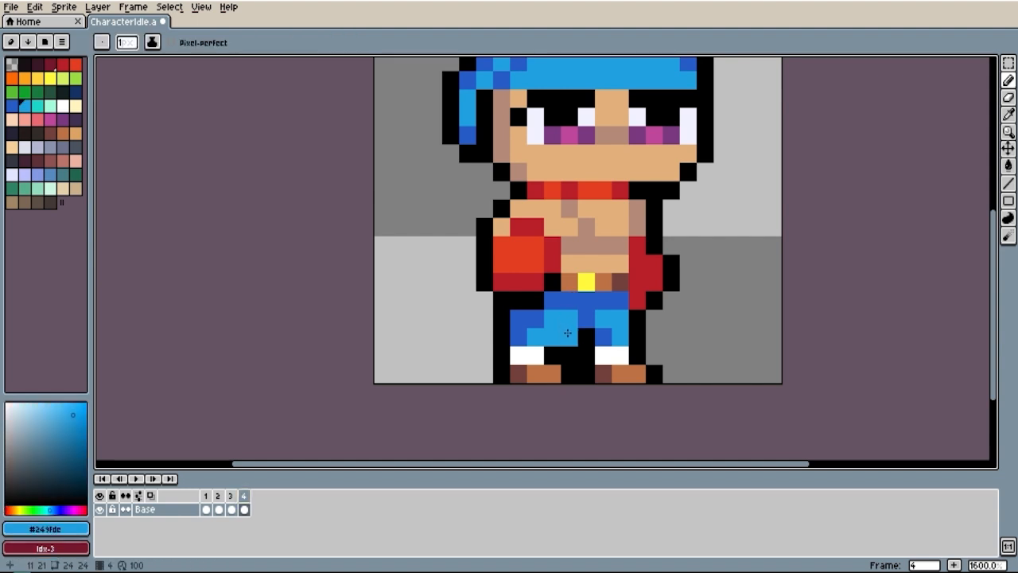
key("alt")
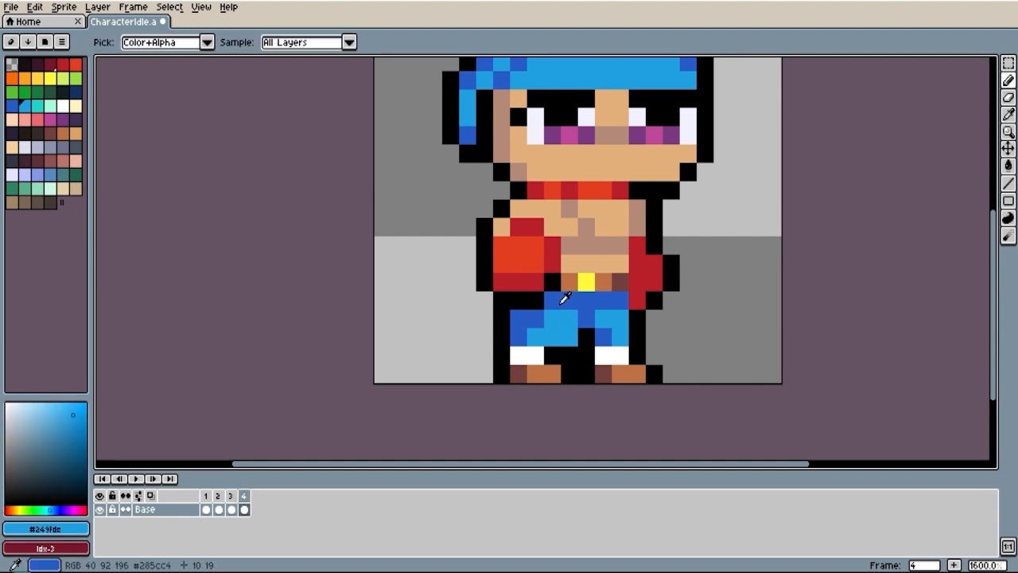
left_click(564, 297, "alt")
left_click(552, 318)
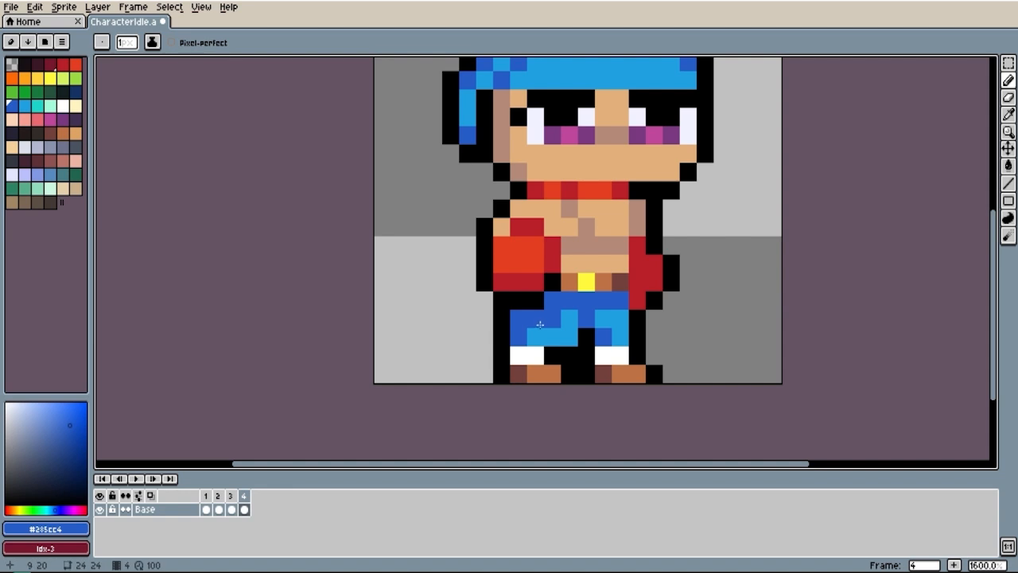
left_click(540, 329)
scroll(568, 302, "down", 2)
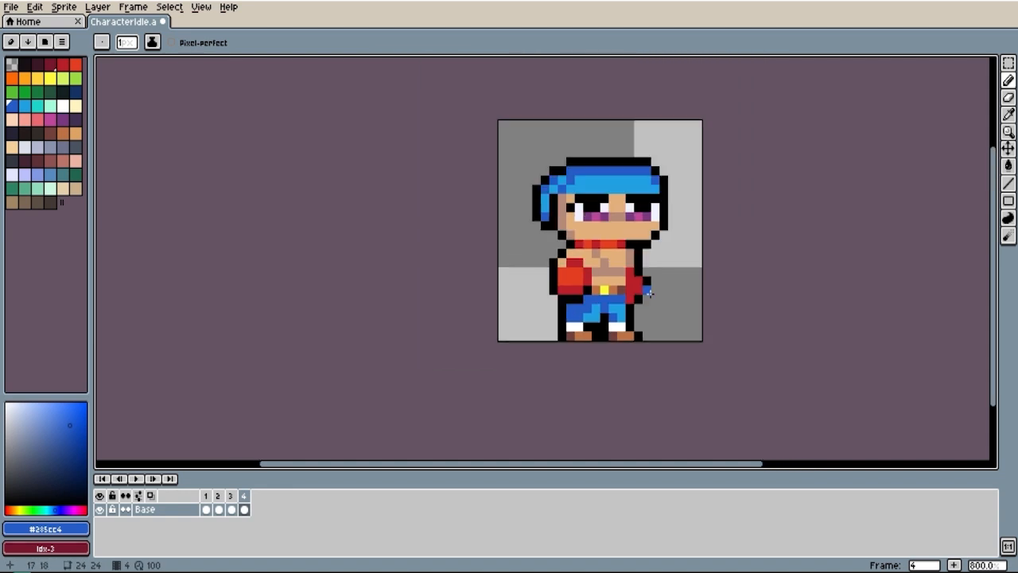
- On frame 4, trim the upper outer corner of the bent leg, close its outline in black and play the animation
scroll(606, 246, "up", 1)
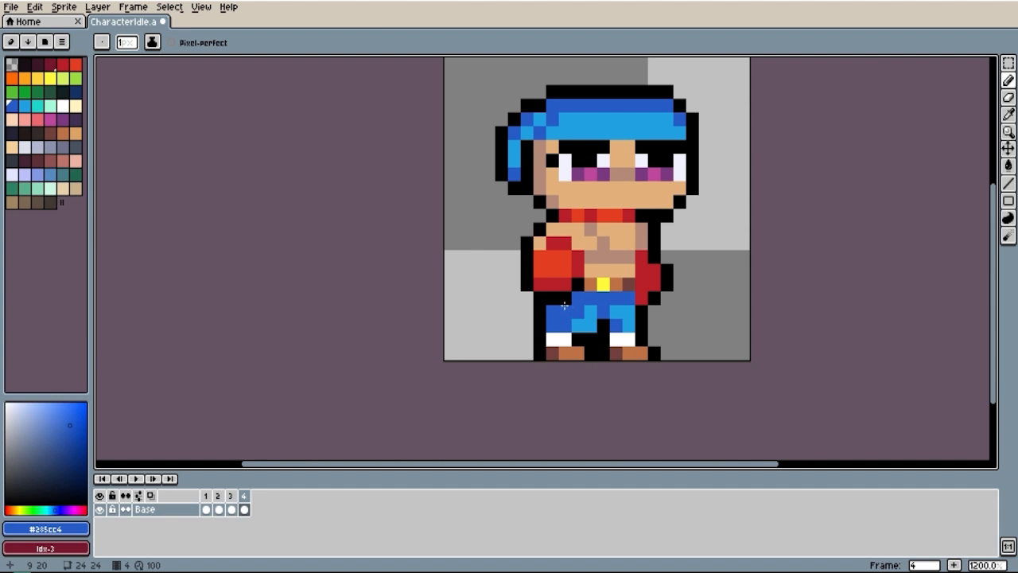
key("i")
left_click(565, 294)
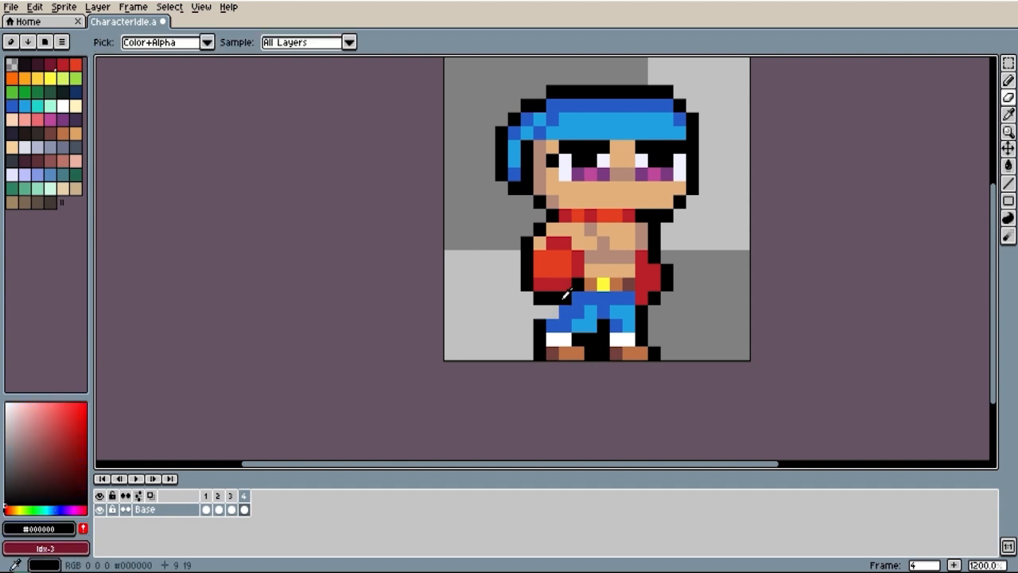
key("b")
scroll(626, 295, "down", 1)
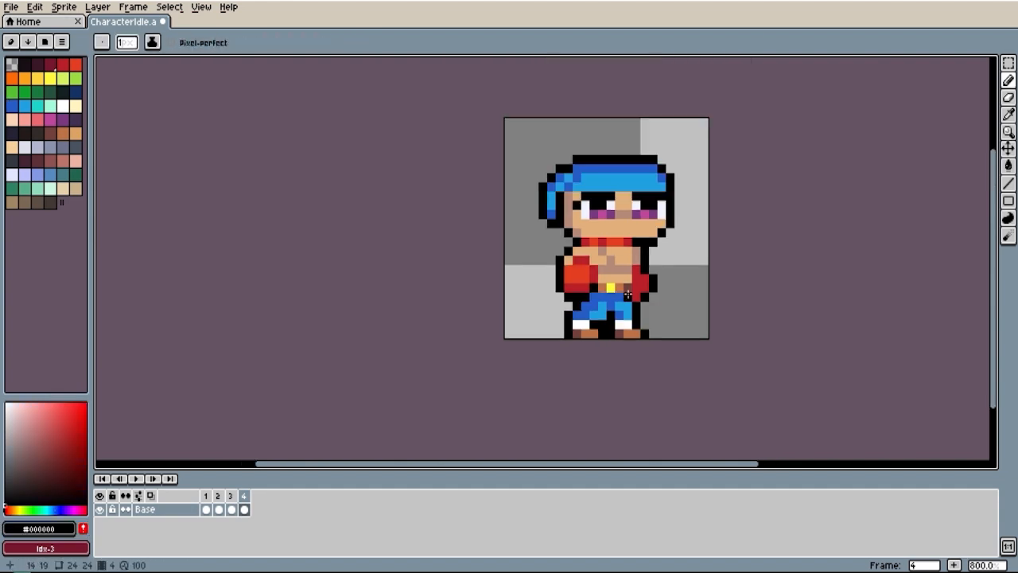
scroll(627, 294, "down", 1)
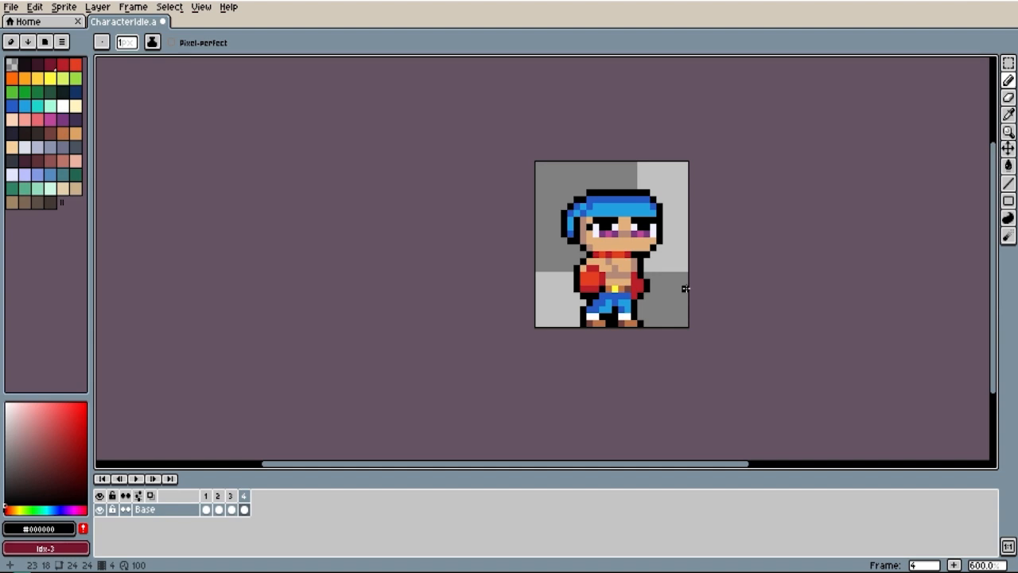
left_click(138, 479)
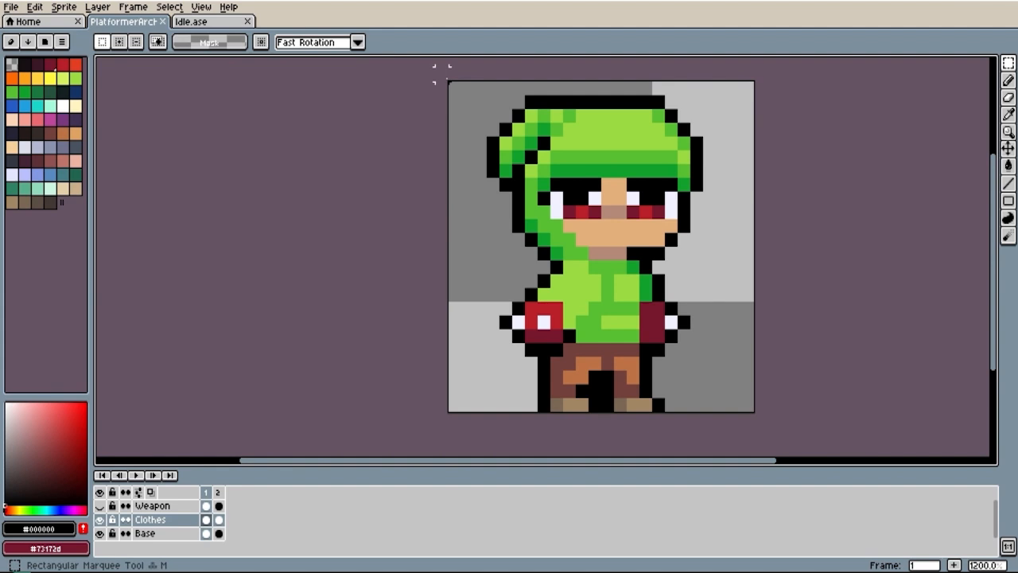
- In Idle.ase, paste the archer's green-hooded head over frame 1's head, remove leftover headband pixels and repaint the scarf as neck skin #b28b78
left_click(230, 21)
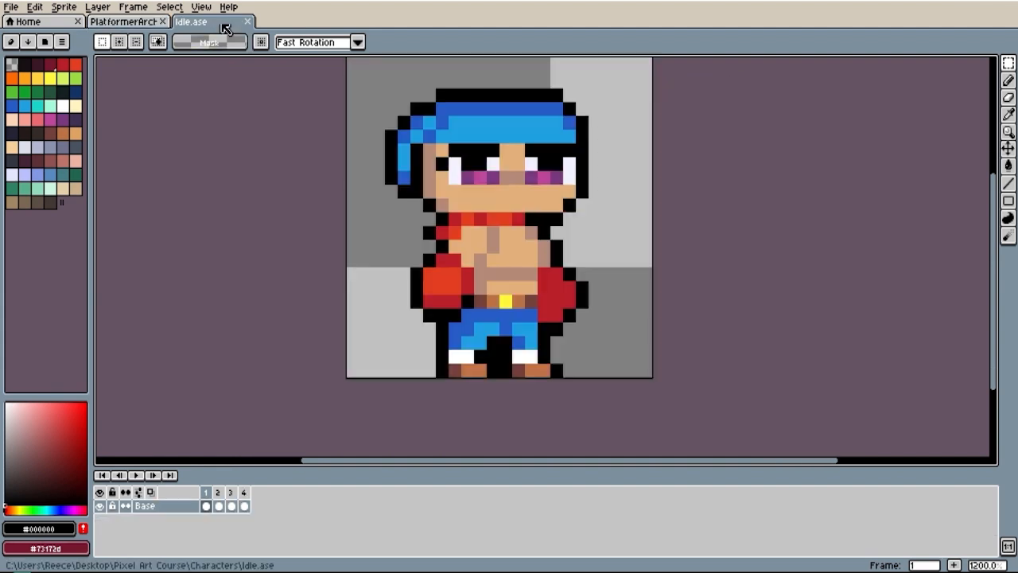
key("ctrl+v")
key("ctrl+d")
key("b")
left_click(417, 136)
right_click(404, 177)
left_click(493, 238, "alt")
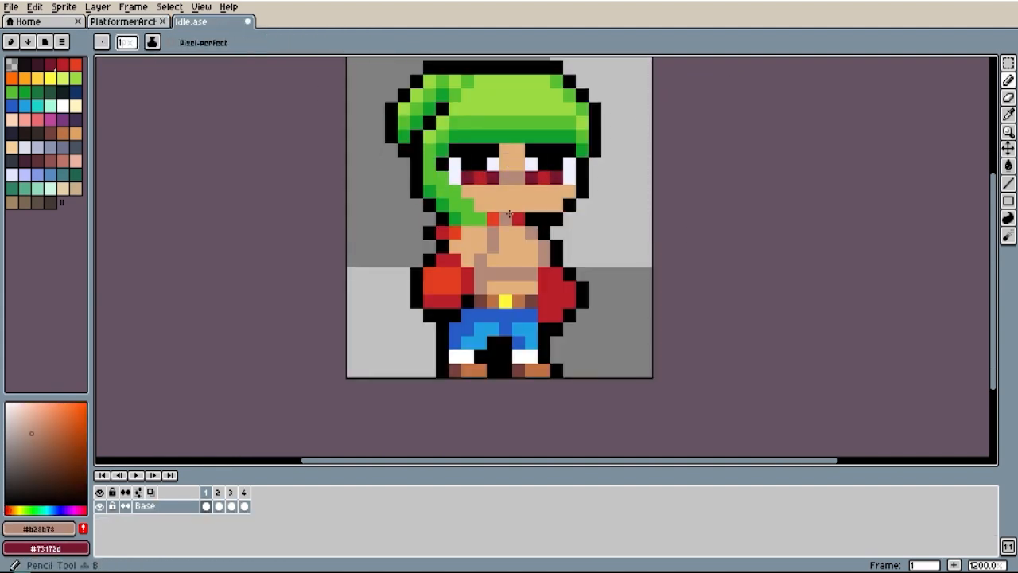
left_click_drag(495, 217, 535, 218)
- Paste the hooded head over frame 2's raised head, erase the leftover blue headband tail and repaint the neck with #b28b78
key("Right")
key("ctrl+v")
key("Up")
key("ctrl+d")
key("b")
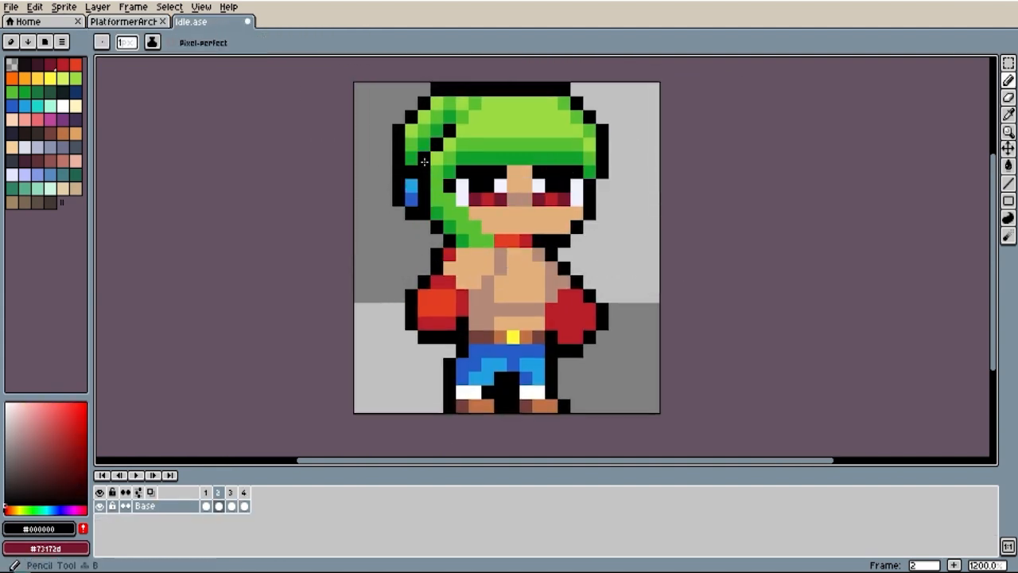
key("e")
left_click_drag(411, 184, 399, 214)
left_click(518, 193, "alt")
key("b")
left_click_drag(500, 240, 526, 240)
left_click(135, 8)
left_click(124, 21)
left_click(201, 22)
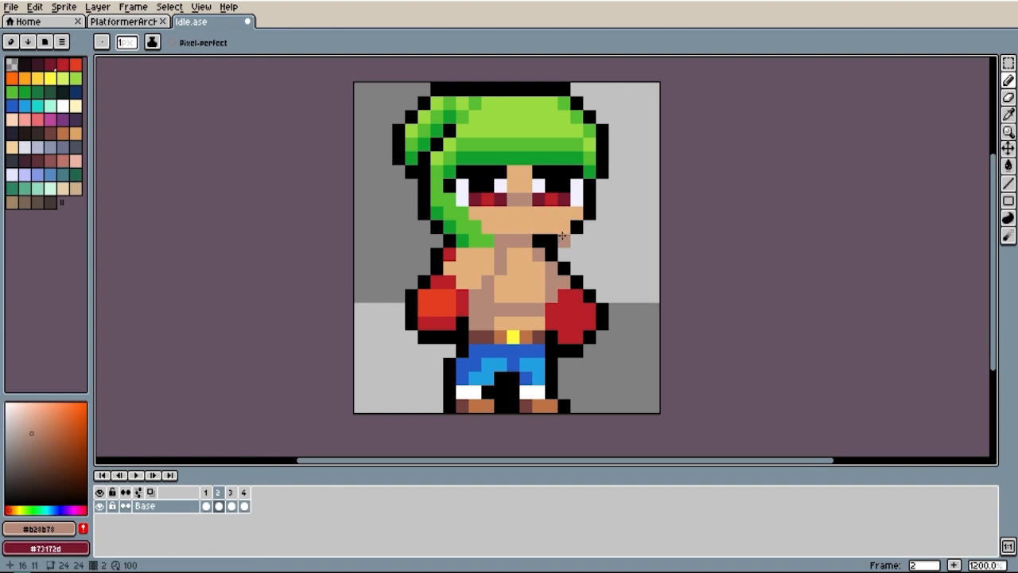
- Paste the hooded head over frame 3's head and erase the leftover headband tail beside it
key("Right")
key("ctrl+v")
key("ctrl+d")
key("b")
key("e")
left_click_drag(399, 186, 410, 226)
- Paste the hooded head over frame 4's lowered head and repaint the scarf beneath it as neck skin #b28b78
key("Right")
key("ctrl+v")
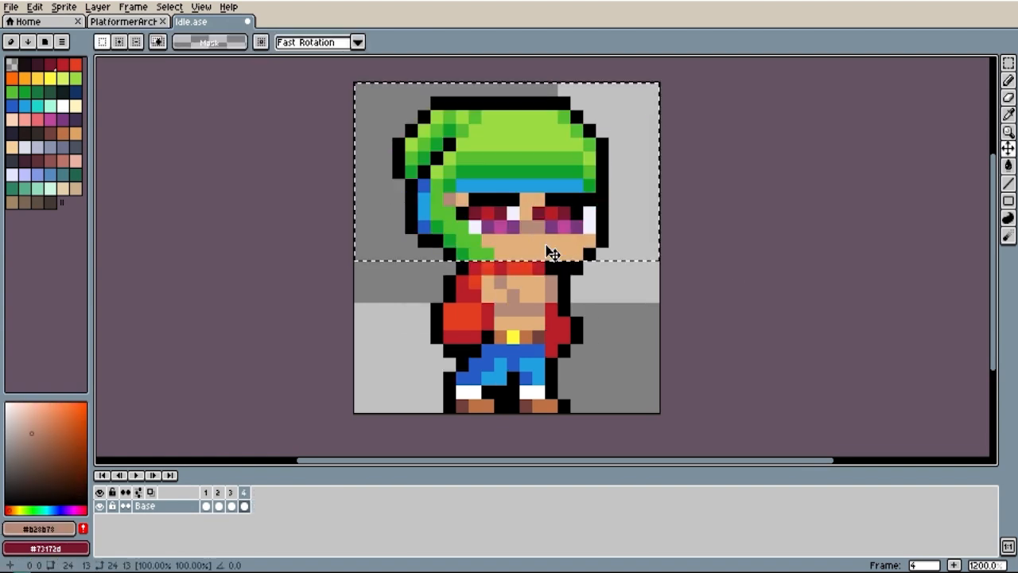
key("ctrl+d")
key("b")
left_click_drag(513, 268, 539, 268)
- Sample the archer's hoodie green #59c135 and cover the red pixels above the glove on frame 4 with black outline
left_click(124, 21)
left_click(579, 291, "alt")
left_click(200, 23)
left_click(424, 270, "alt")
left_click(436, 266)
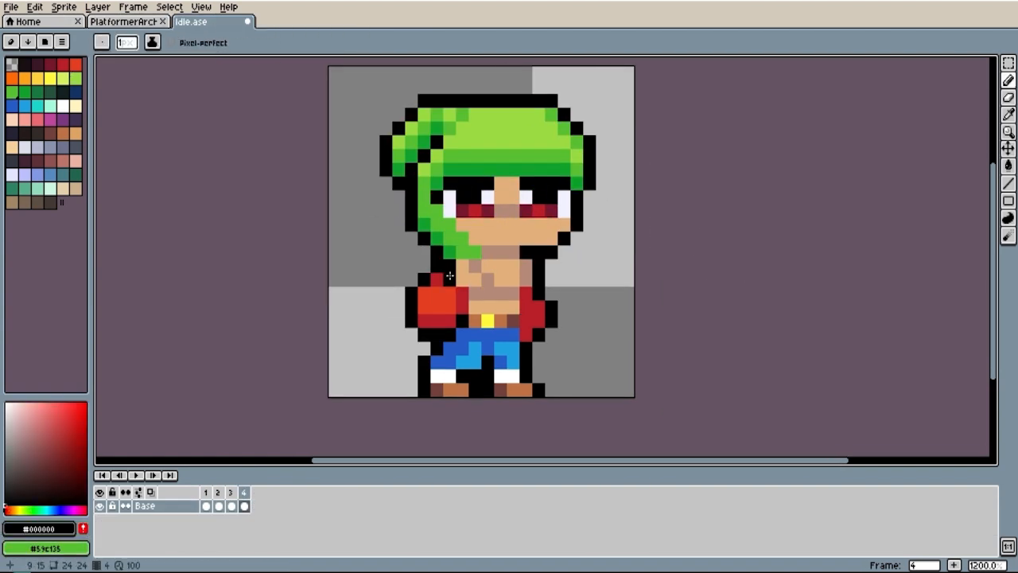
- Recolour frame 4's bare chest and shoulder as a hoodie using light green #9cdb43 with creases in #59c135
left_click(450, 265, "alt")
left_click_drag(449, 266, 475, 279)
key("g")
left_click(500, 275)
right_click(499, 292)
left_click(494, 305)
scroll(574, 270, "down", 1)
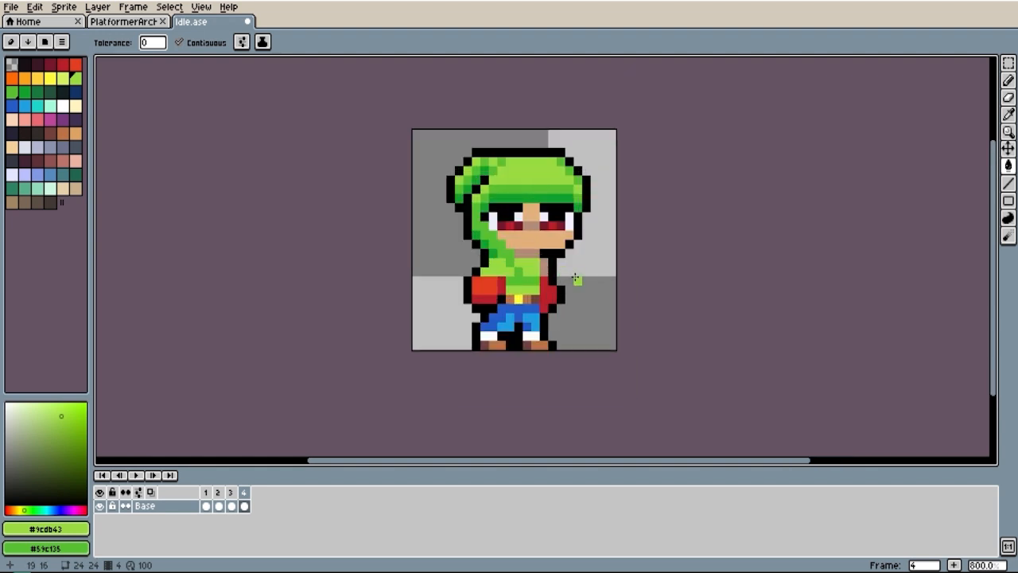
- Recolour frame 1's chest with hoodie greens #9cdb43 and #59c135 and tidy the black outline at the shoulder
key("Right")
left_click(518, 260)
right_click(510, 256)
key("b")
left_click(469, 252, "alt")
key("e")
- Recolour frame 2's chest with light green #9cdb43 and crease green #59c135, and clean up the shoulder outline
key("Right")
scroll(497, 245, "up", 2)
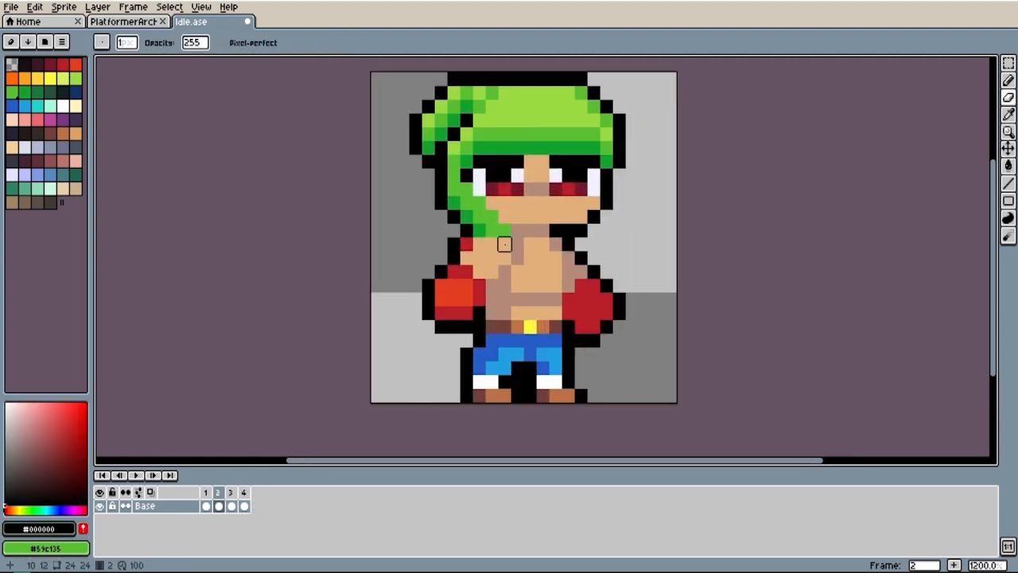
key("g")
left_click(505, 227, "alt")
left_click(506, 252)
left_click(544, 278)
right_click(540, 318)
key("ctrl+z")
key("e")
scroll(512, 233, "down", 2)
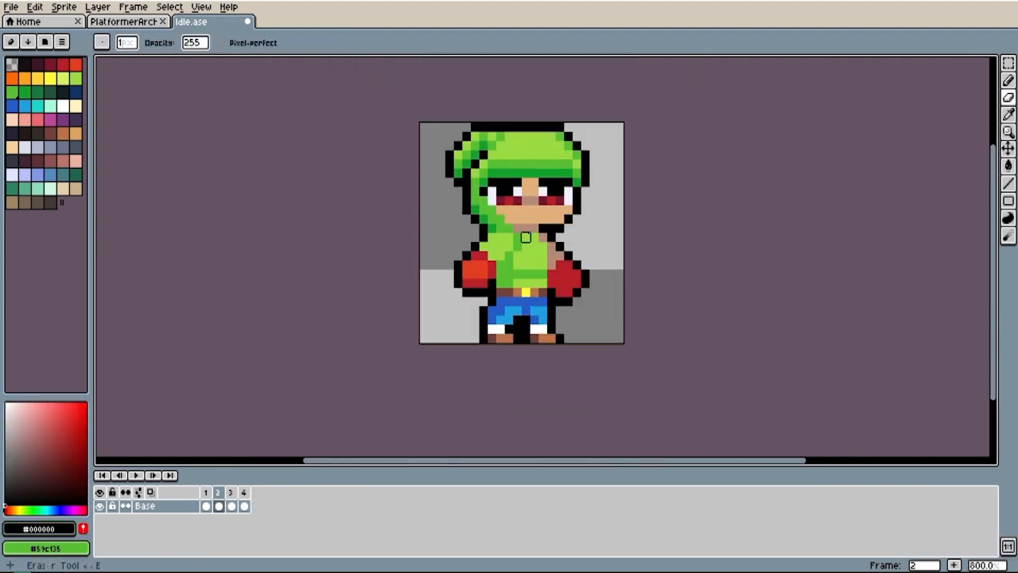
- Fill frame 3's chest with the two hoodie greens, redraw the shoulder outline in black and erase stray pixels outside it
key("Right")
scroll(514, 261, "up", 2)
key("g")
left_click(497, 244)
left_click(546, 253)
key("b")
key("e")
left_click(434, 233)
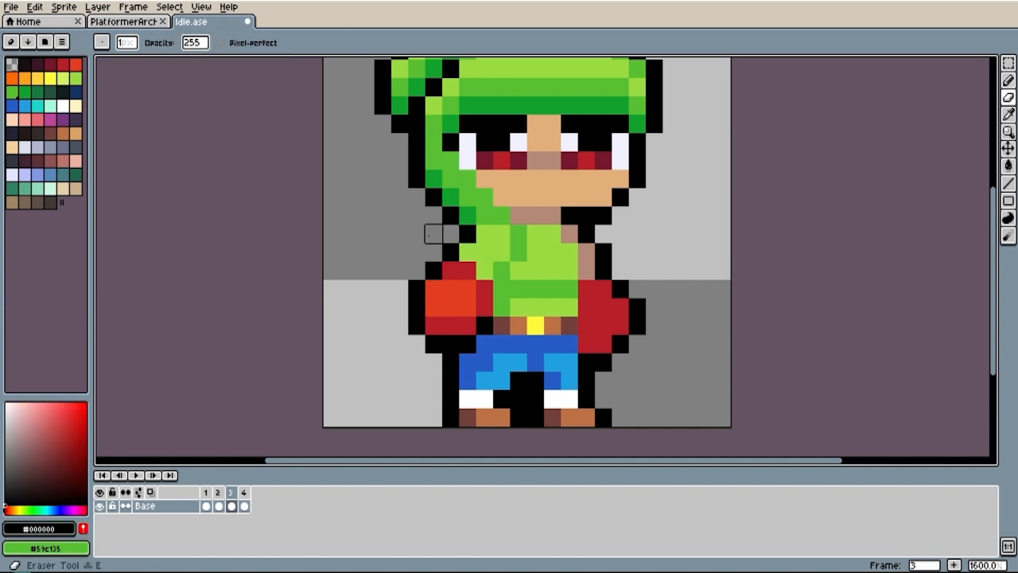
- Cover frame 1's belt with hoodie green #59c135 and shade the far shoulder on frame 3 with dark green #14a02e
scroll(455, 241, "down", 2)
key("Right")
scroll(487, 242, "up", 2)
key("g")
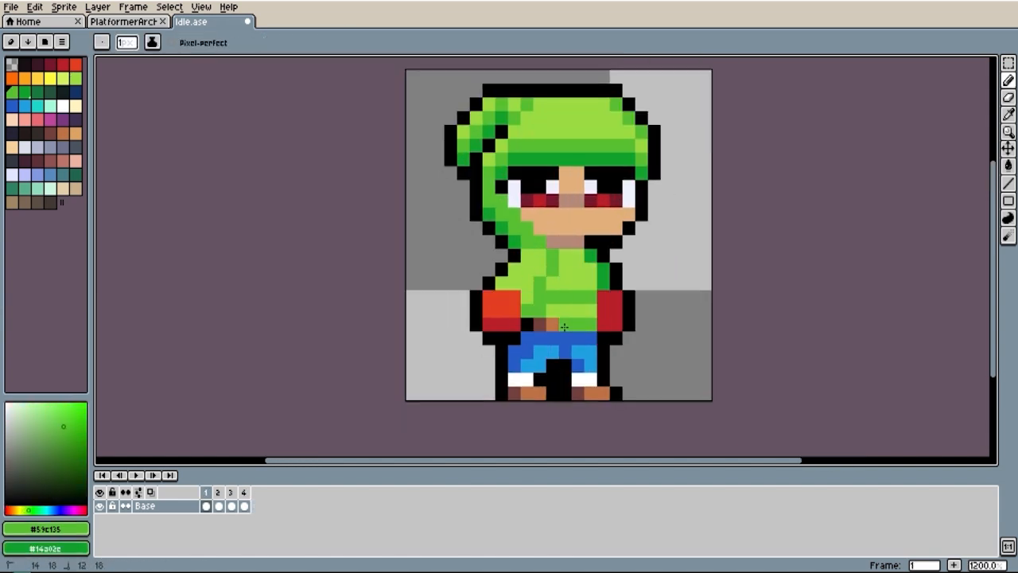
left_click_drag(565, 325, 540, 324)
key("Left")
key("Left")
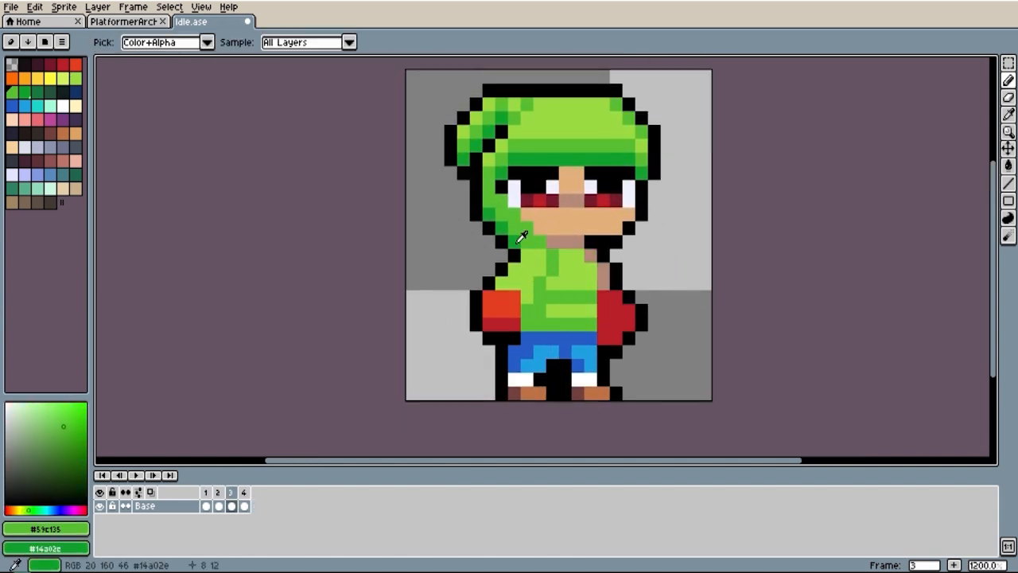
left_click(517, 240, "alt")
left_click(583, 253)
- Add white #f1f2ff spikes to the outer edges of the gloves on frames 1, 2 and 3
left_click(630, 194, "alt")
key("Left")
key("Left")
left_click(629, 309)
left_click(477, 309)
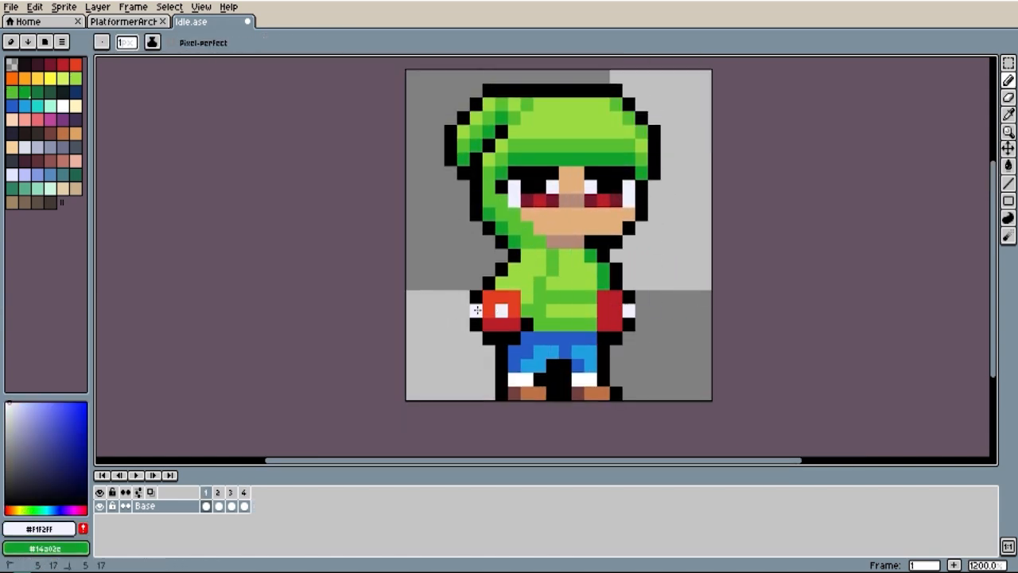
key("Right")
left_click(641, 296)
left_click(464, 297)
key("Right")
left_click(475, 309)
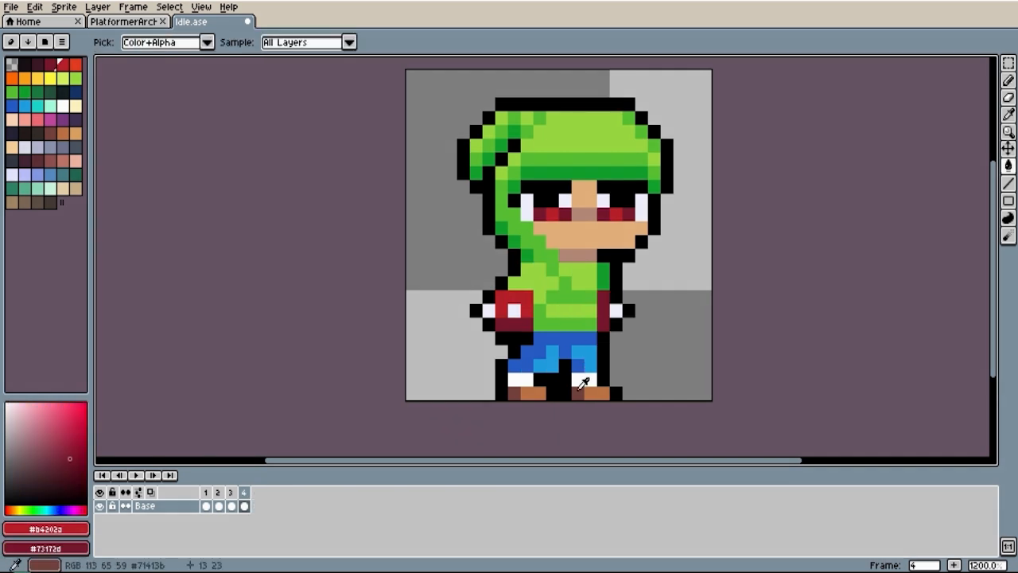
- Recolour the shoes on the idle frames with the archer's boot colours #796755 and #a08662
left_click(124, 22)
left_click(620, 405, "alt")
right_click(633, 405, "alt")
key("ctrl+Tab")
left_click(579, 393)
key("Left")
key("Left")
key("Left")
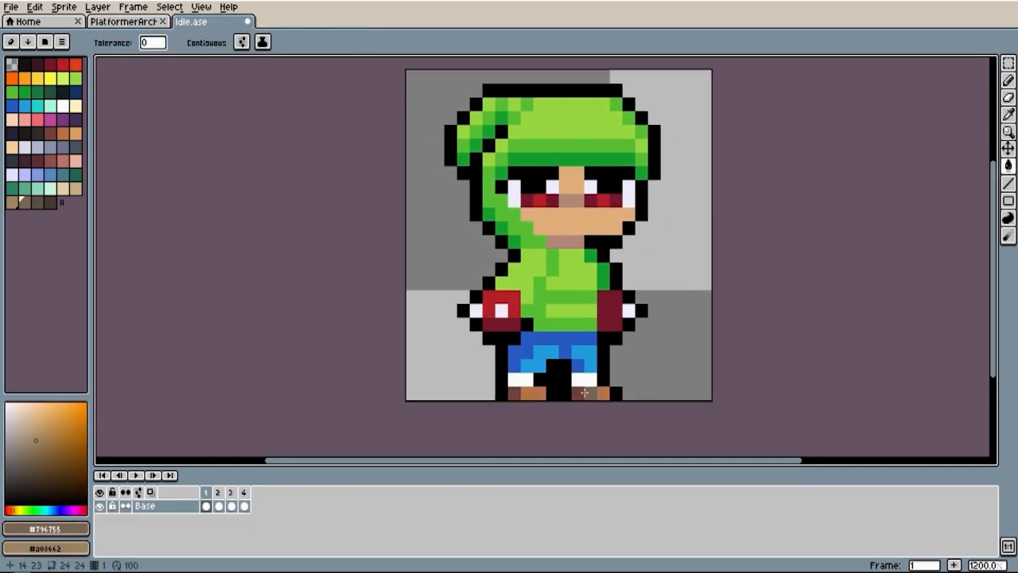
right_click(592, 393)
key("Right")
key("Right")
right_click(598, 393)
- Recolour frame 4's blue shorts and white cuffs with the archer's trouser browns #71413b and #bb7547, and play the animation
key("Right")
left_click(124, 21)
left_click(607, 352, "alt")
right_click(591, 365, "alt")
left_click(191, 21)
left_click(528, 340)
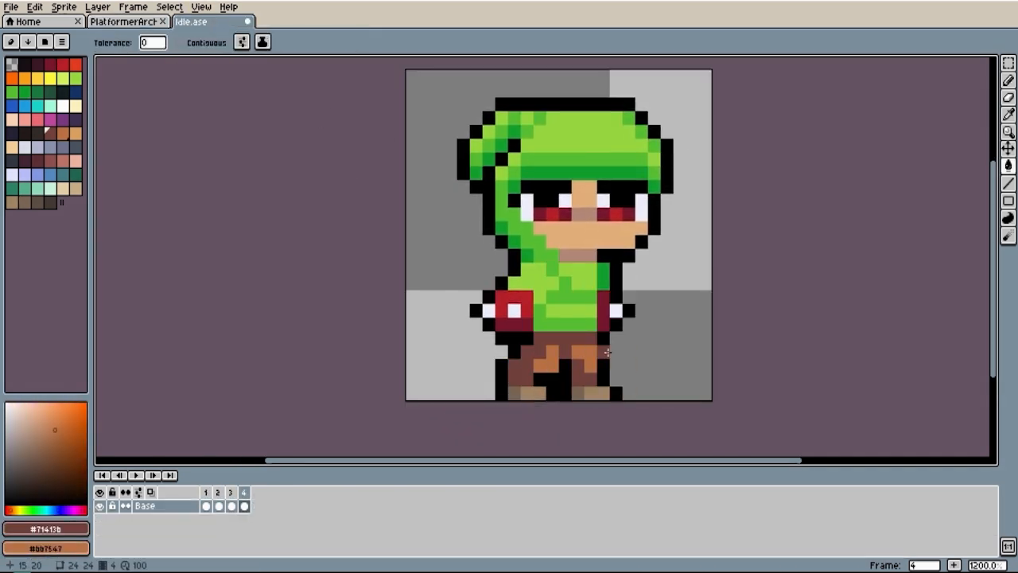
scroll(674, 312, "down", 2)
left_click(136, 476)
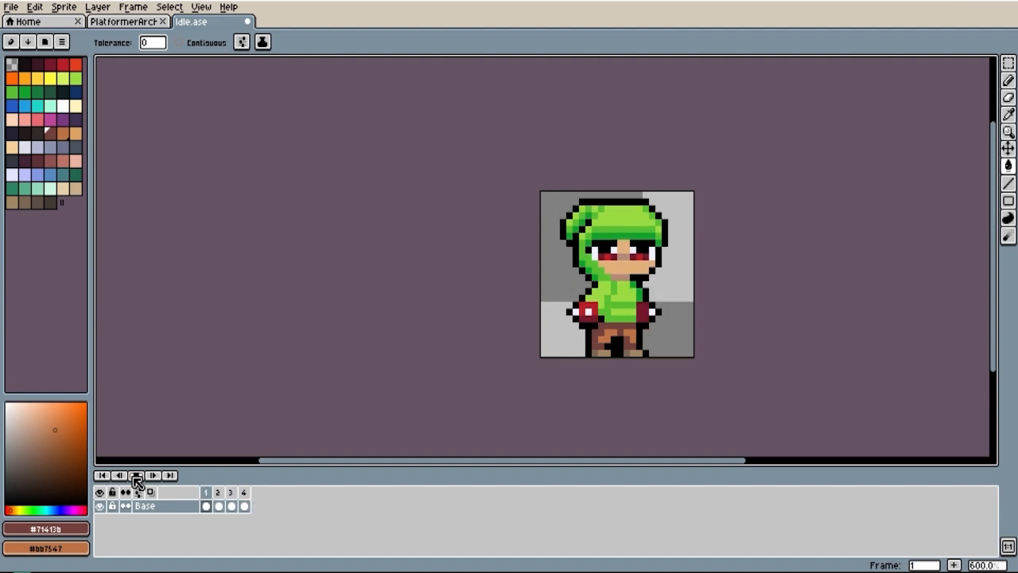